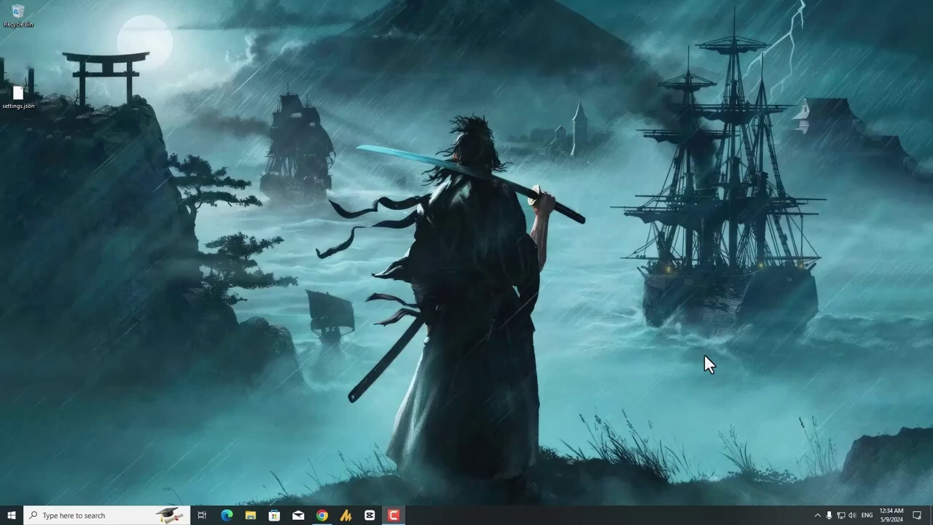
- Search 'res' in Start and open the Create a restore point settings
{"action": "key", "text": "super"}
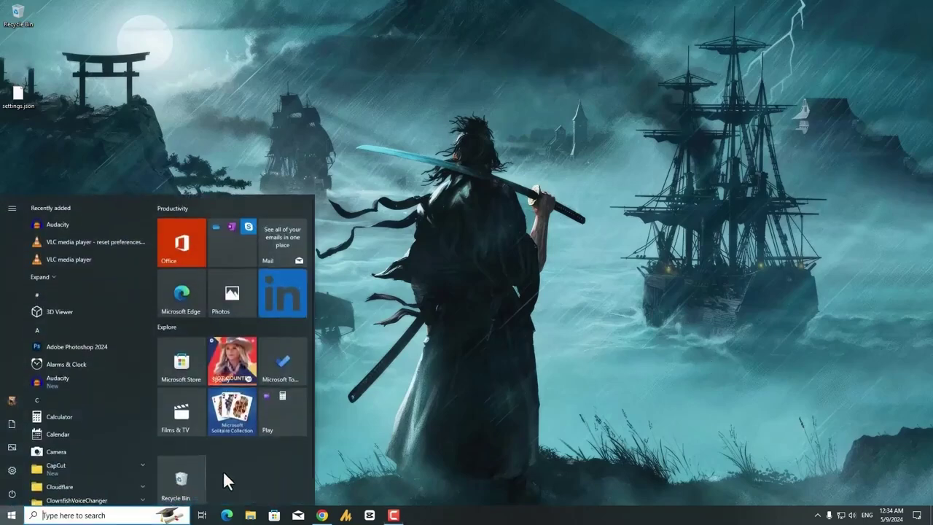
{"action": "left_click", "coordinate": [122, 514]}
{"action": "type", "text": "c"}
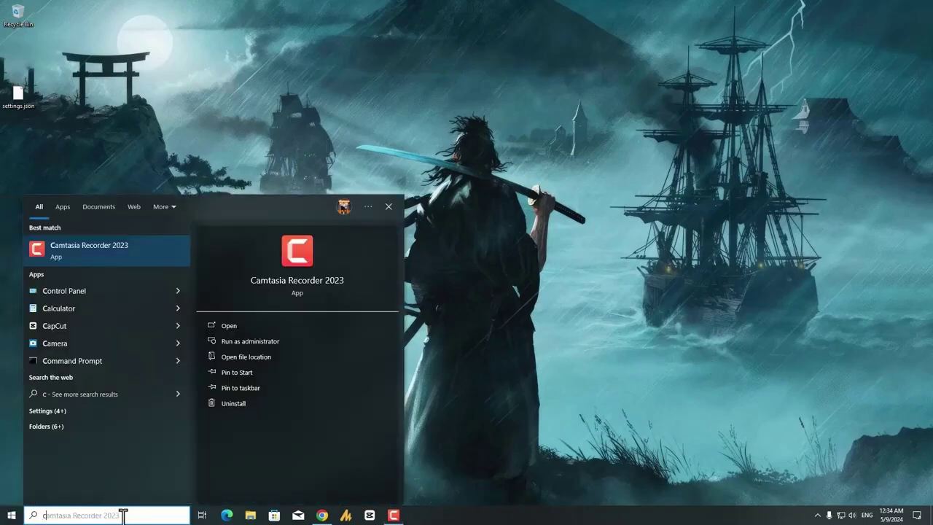
{"action": "key", "text": "BackSpace"}
{"action": "type", "text": "rest"}
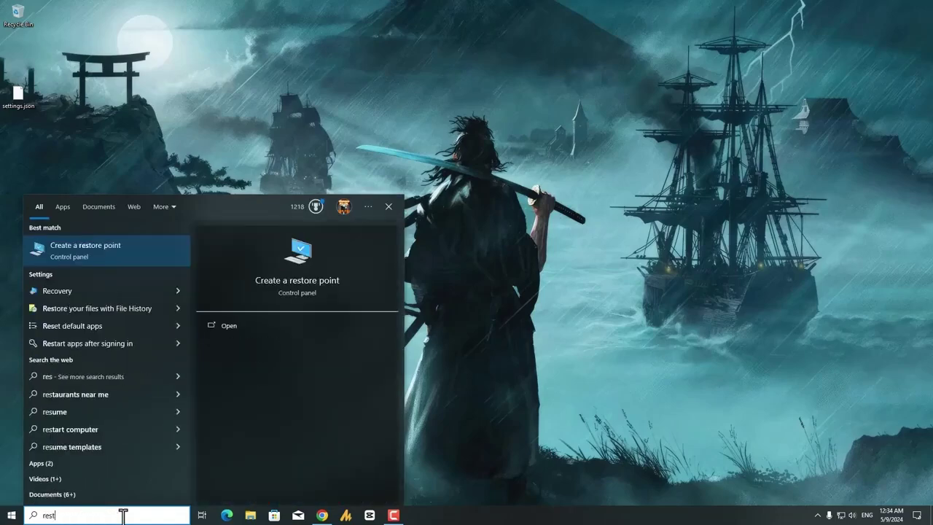
{"action": "key", "text": "Return"}
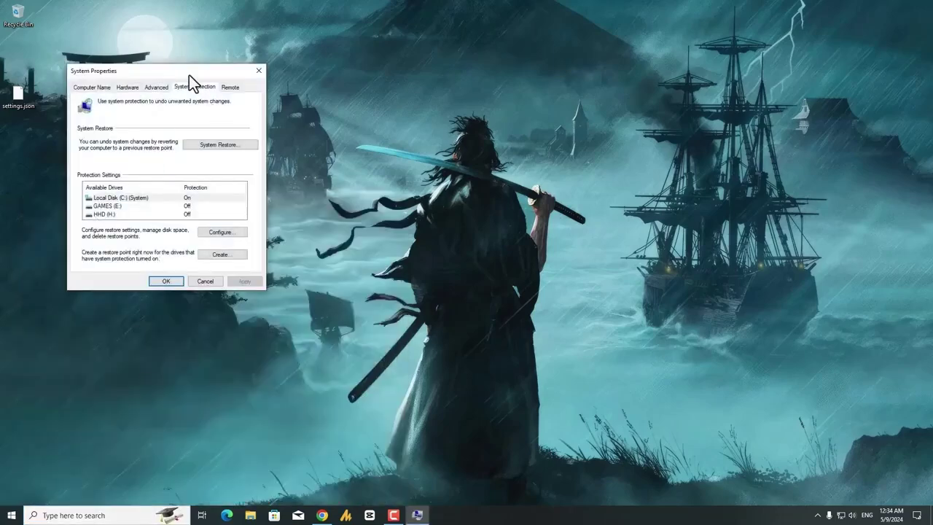
- Confirm system protection stays on for Local Disk (C:) in its Configure settings
{"action": "left_click_drag", "start_coordinate": [189, 73], "coordinate": [547, 132]}
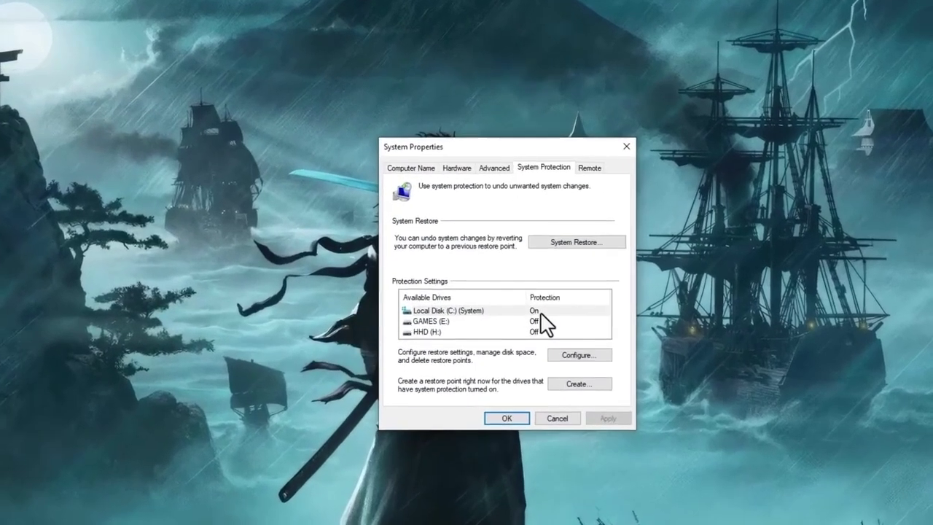
{"action": "left_click", "coordinate": [555, 269]}
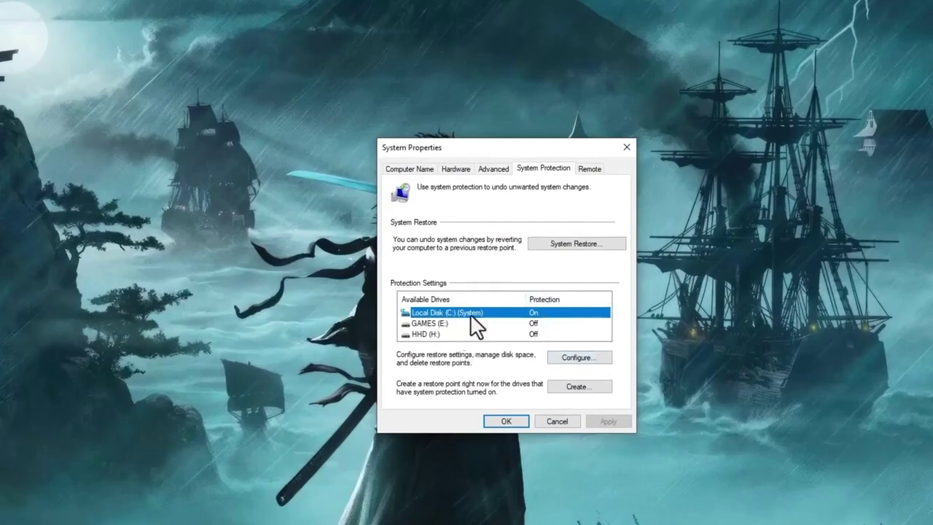
{"action": "left_click", "coordinate": [576, 357]}
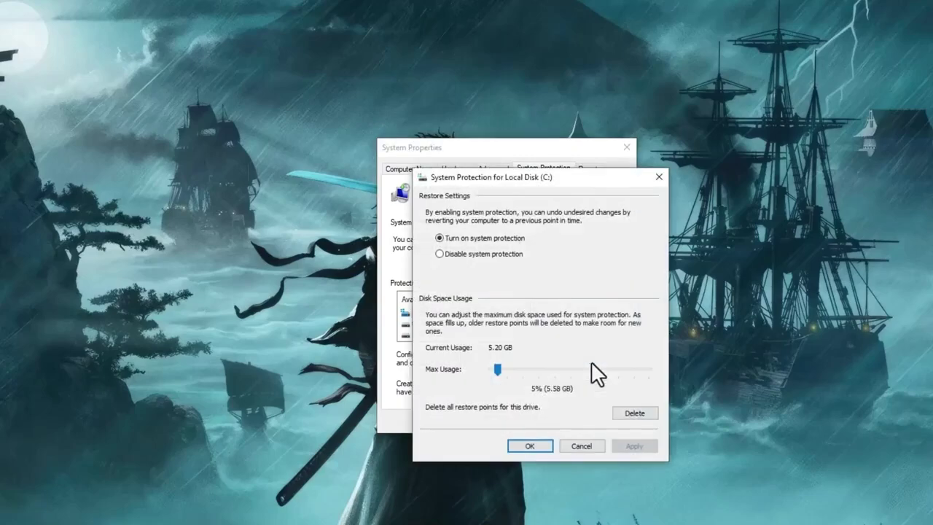
{"action": "left_click_drag", "start_coordinate": [558, 181], "coordinate": [804, 177]}
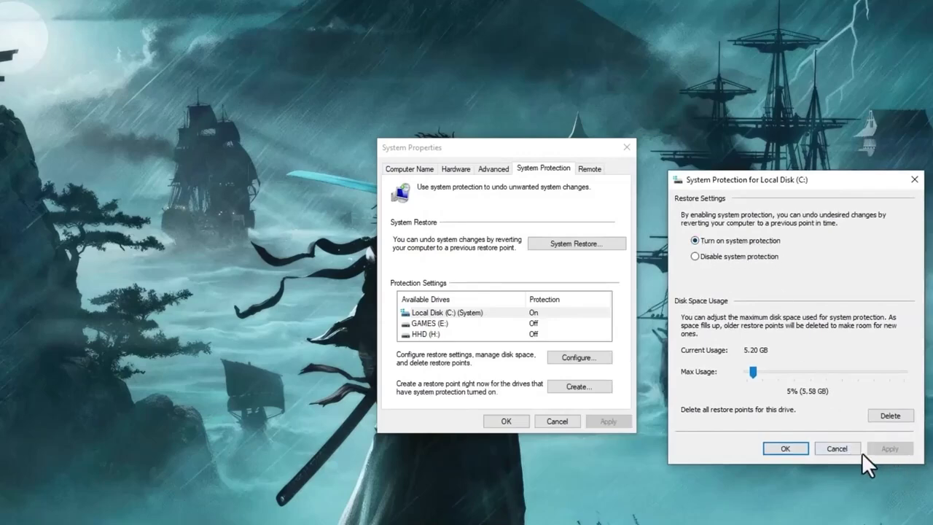
{"action": "left_click", "coordinate": [784, 449]}
{"action": "left_click", "coordinate": [539, 313]}
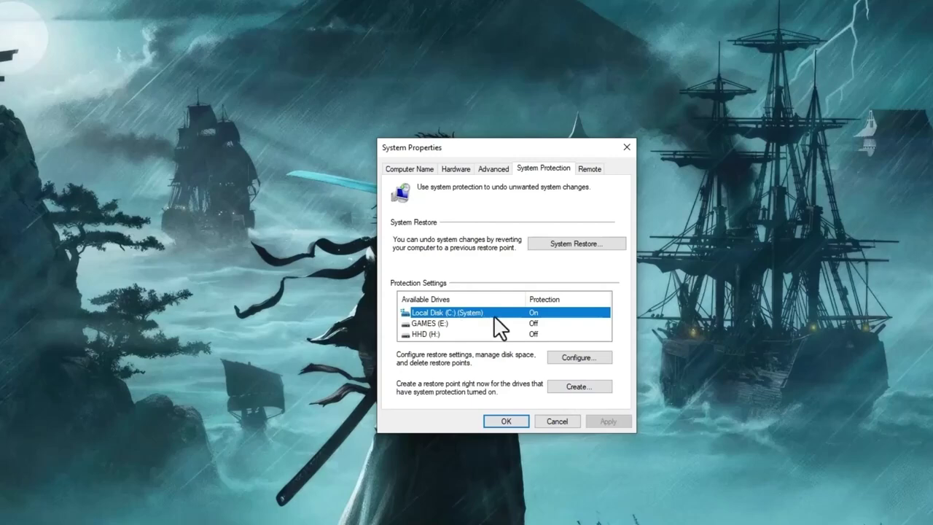
- Create a restore point described 'aud' and dismiss the success message
{"action": "left_click", "coordinate": [596, 389]}
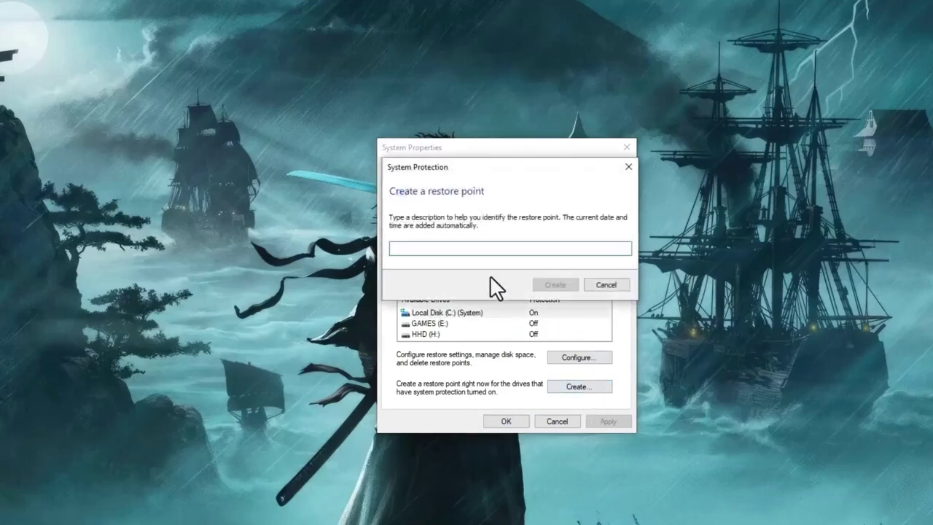
{"action": "type", "text": "audio service"}
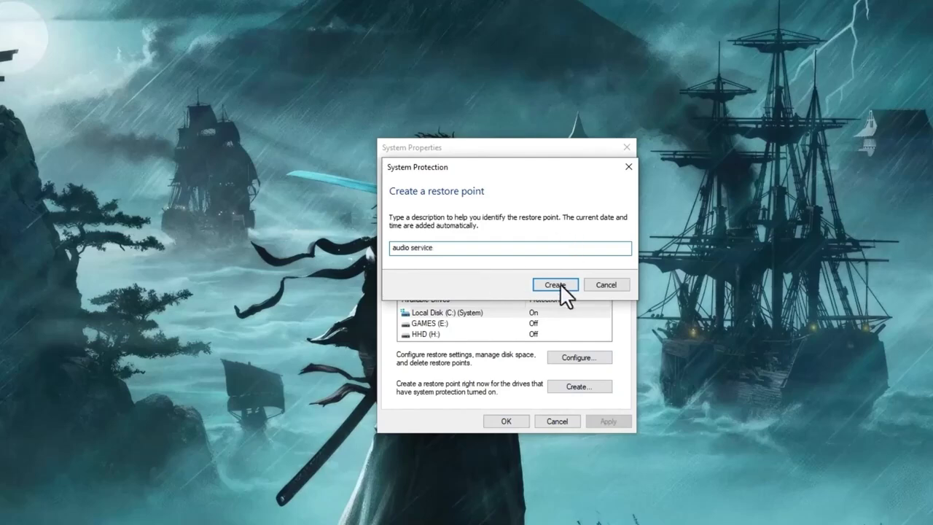
{"action": "left_click", "coordinate": [559, 284]}
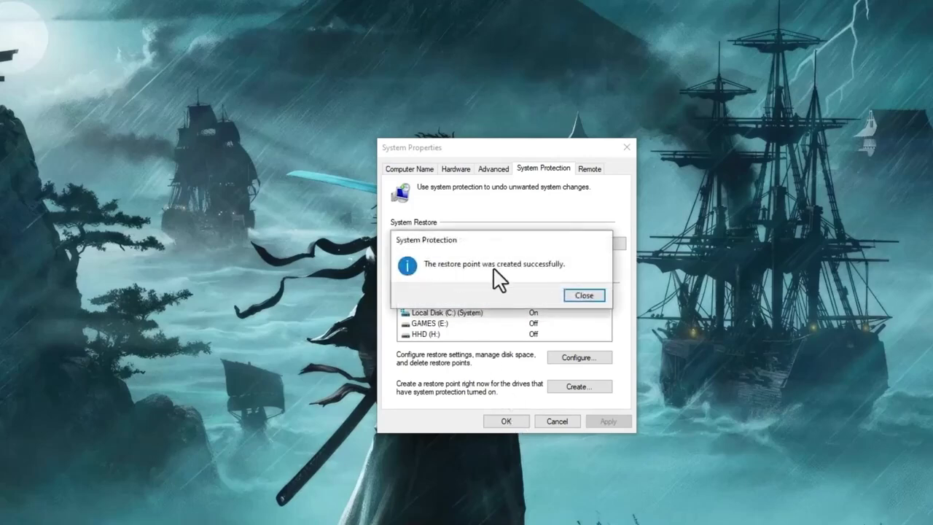
{"action": "left_click", "coordinate": [584, 295]}
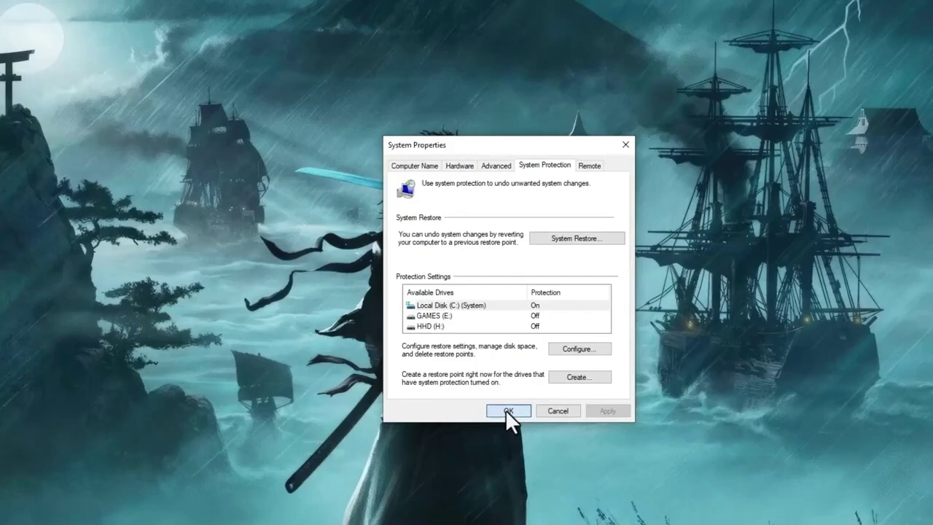
- Close System Properties, launch Registry Editor at the MMDevices key, and open File Explorer on This PC
{"action": "left_click", "coordinate": [506, 421]}
{"action": "key", "text": "super"}
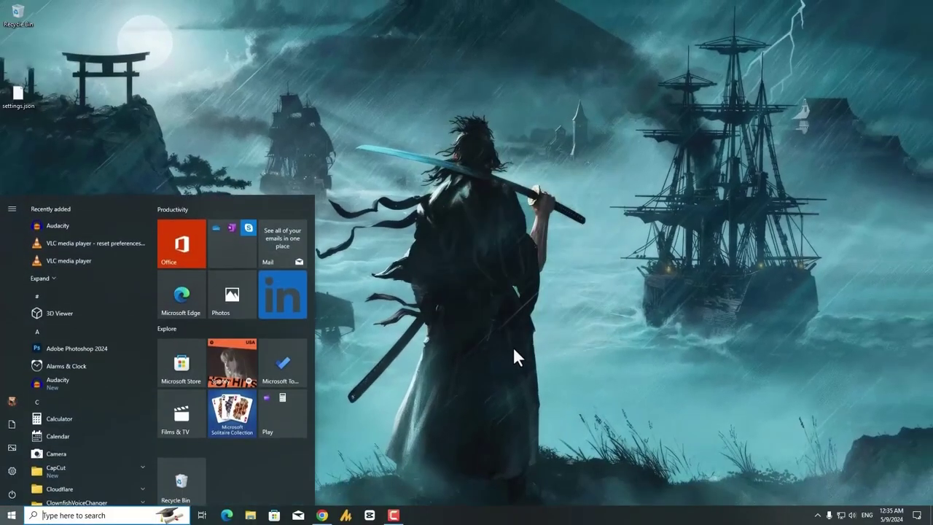
{"action": "type", "text": "reg"}
{"action": "key", "text": "Return"}
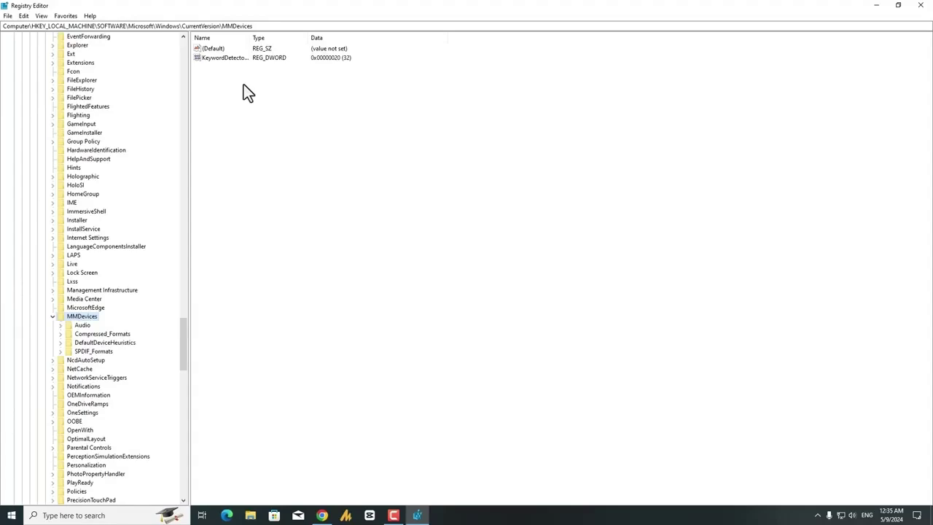
{"action": "left_click_drag", "start_coordinate": [365, 12], "coordinate": [551, 55]}
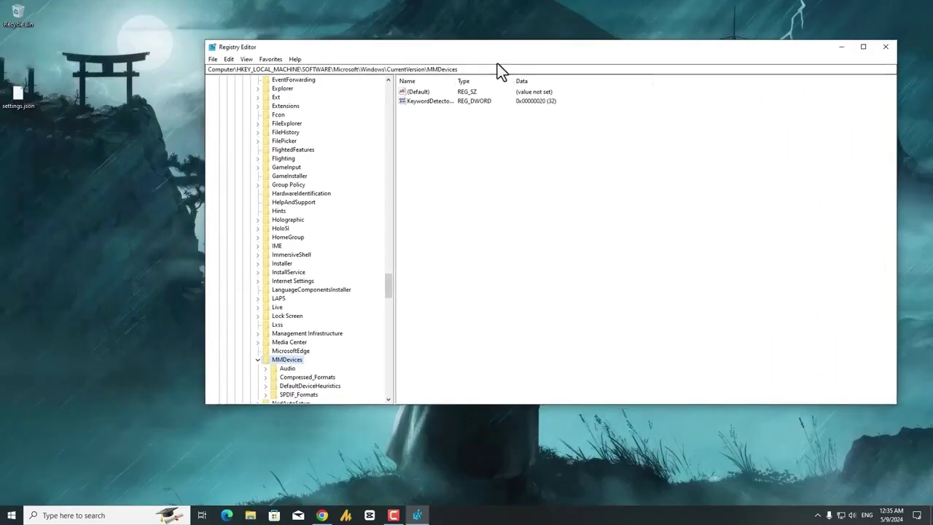
{"action": "left_click", "coordinate": [458, 69]}
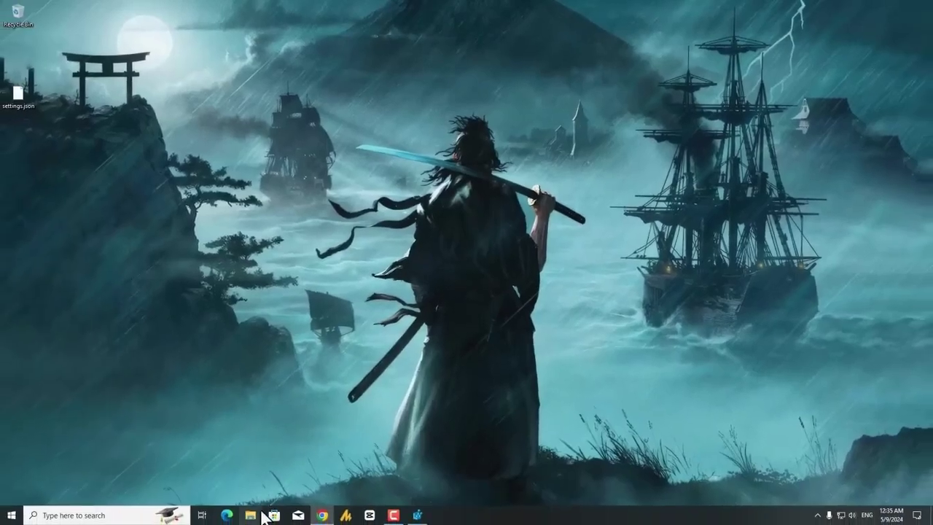
{"action": "key", "text": "super+e"}
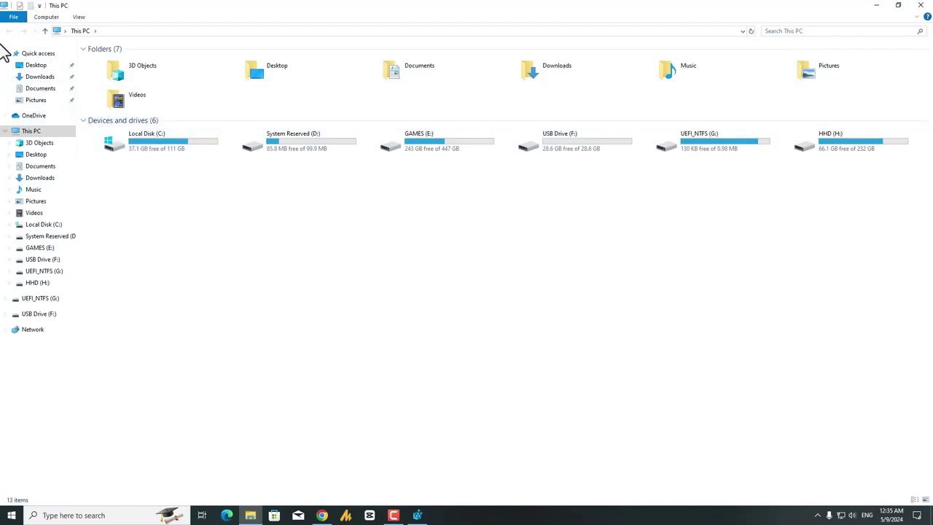
- Play the Windows Audio Service video from Downloads > Video in VLC, then close it
{"action": "left_click", "coordinate": [40, 76]}
{"action": "double_click", "coordinate": [122, 76]}
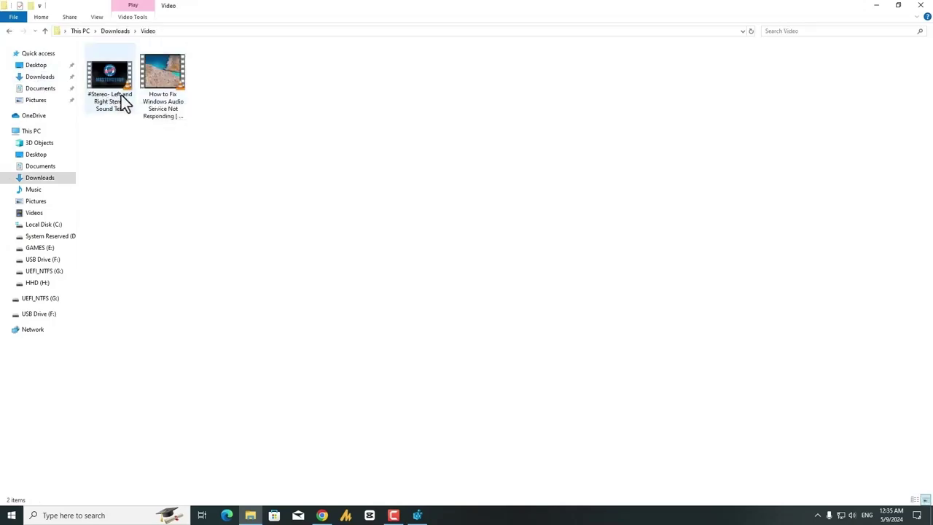
{"action": "double_click", "coordinate": [162, 108]}
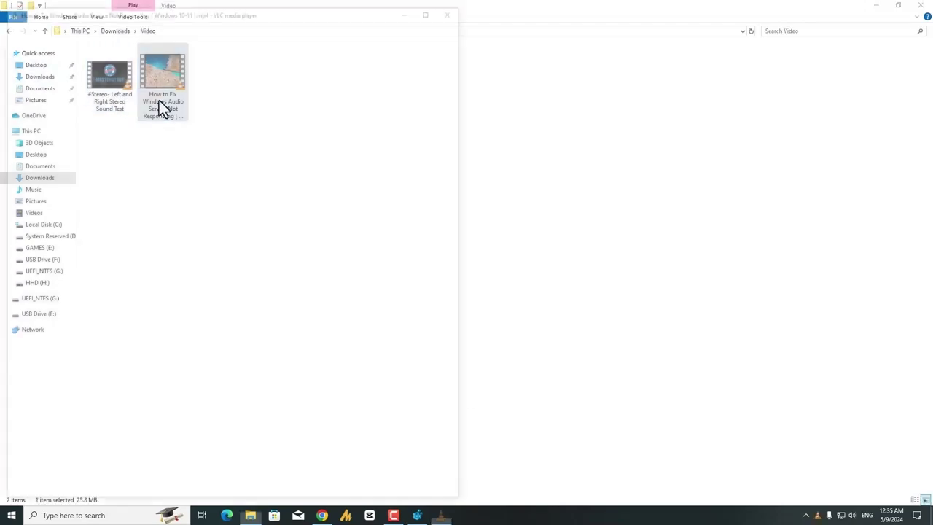
{"action": "left_click_drag", "start_coordinate": [208, 8], "coordinate": [403, 25]}
{"action": "scroll", "coordinate": [432, 175], "scroll_direction": "down", "scroll_amount": 2}
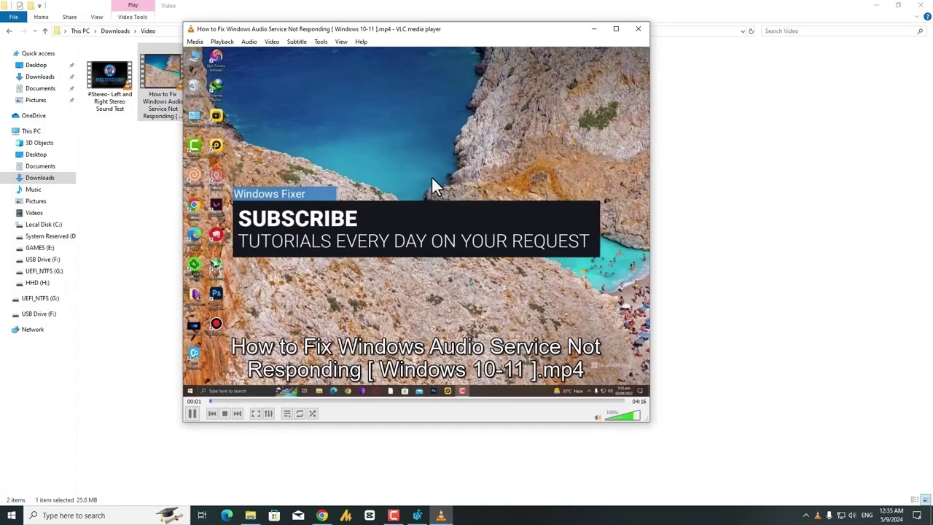
{"action": "scroll", "coordinate": [461, 226], "scroll_direction": "down", "scroll_amount": 1}
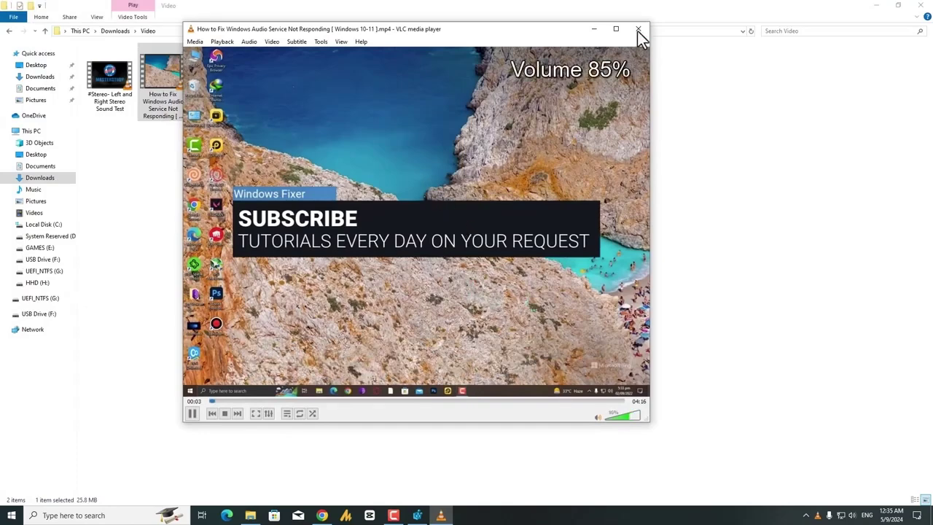
{"action": "left_click", "coordinate": [638, 29]}
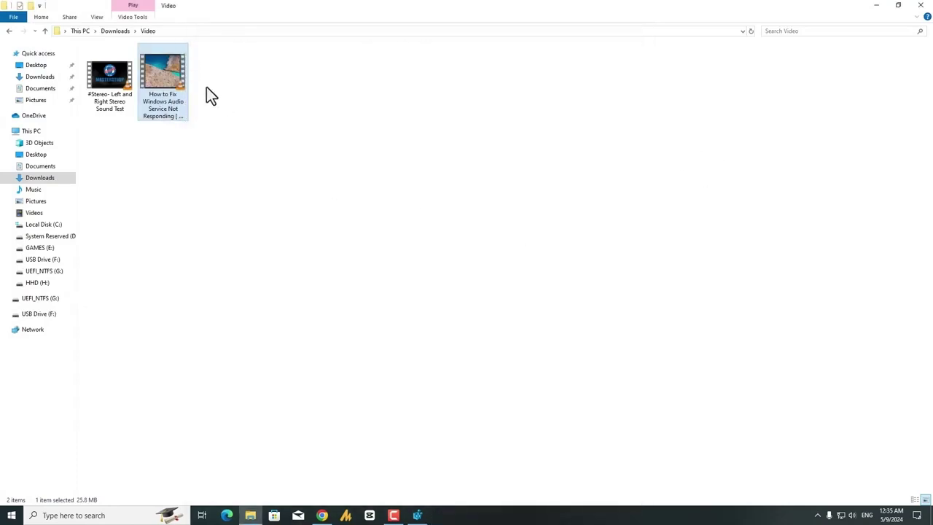
- Replay the audio video, then close VLC and File Explorer
{"action": "double_click", "coordinate": [178, 88]}
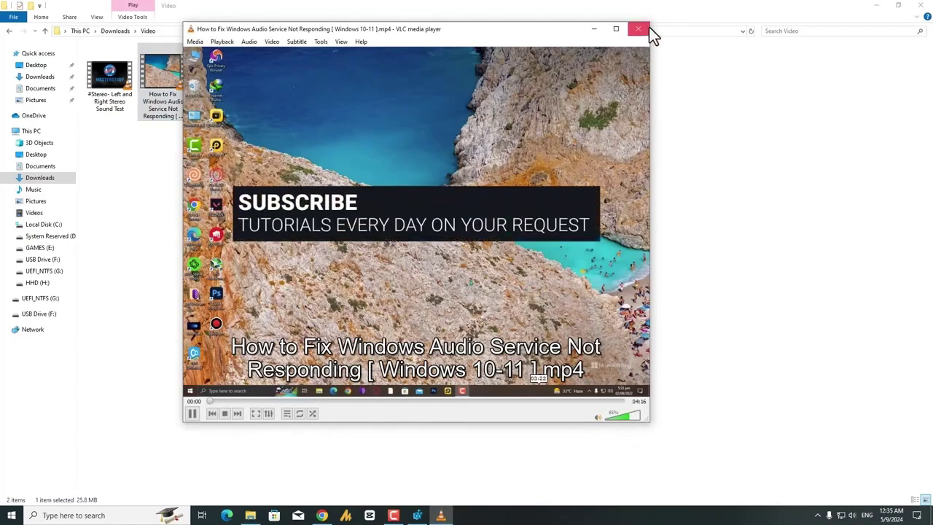
{"action": "left_click", "coordinate": [647, 30]}
{"action": "left_click", "coordinate": [921, 7]}
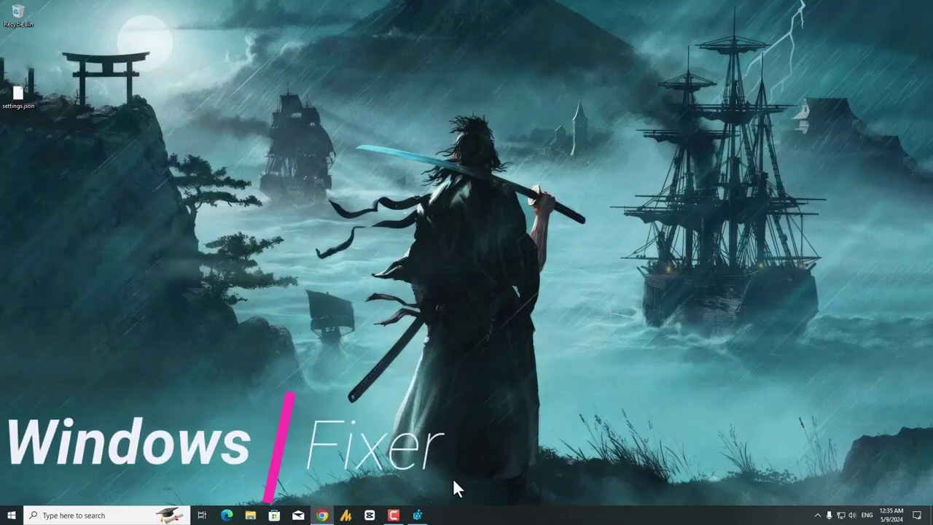
- Bring Registry Editor back and highlight the MMDevices key path in the address bar
{"action": "left_click", "coordinate": [417, 514]}
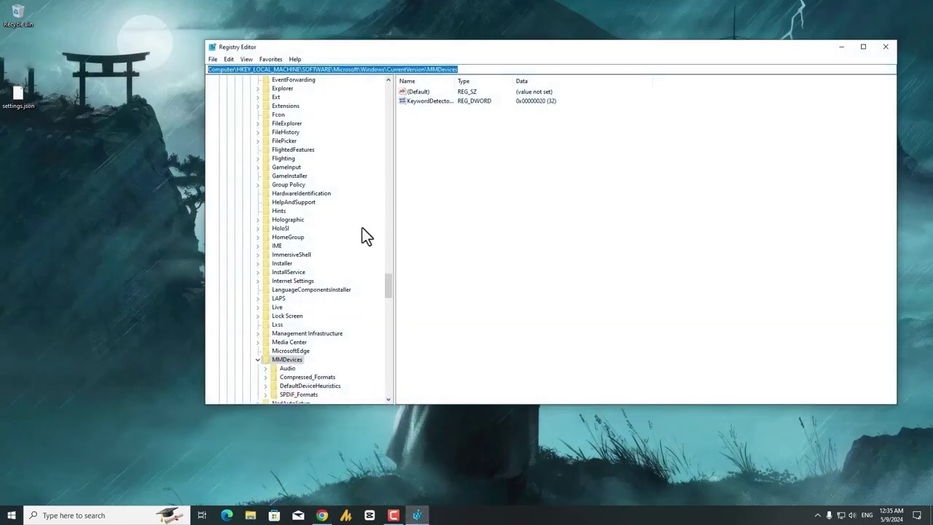
{"action": "left_click", "coordinate": [260, 69]}
{"action": "left_click_drag", "start_coordinate": [233, 68], "coordinate": [182, 80]}
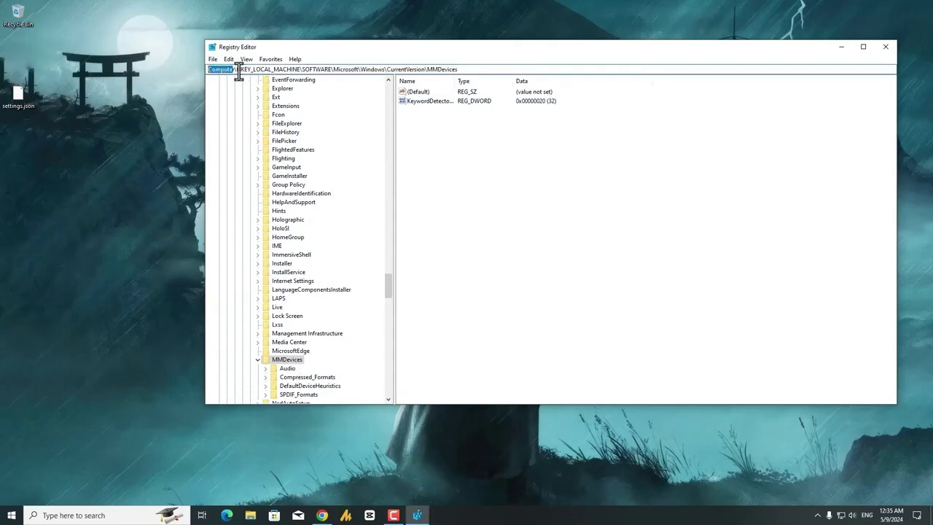
{"action": "left_click_drag", "start_coordinate": [235, 68], "coordinate": [462, 75]}
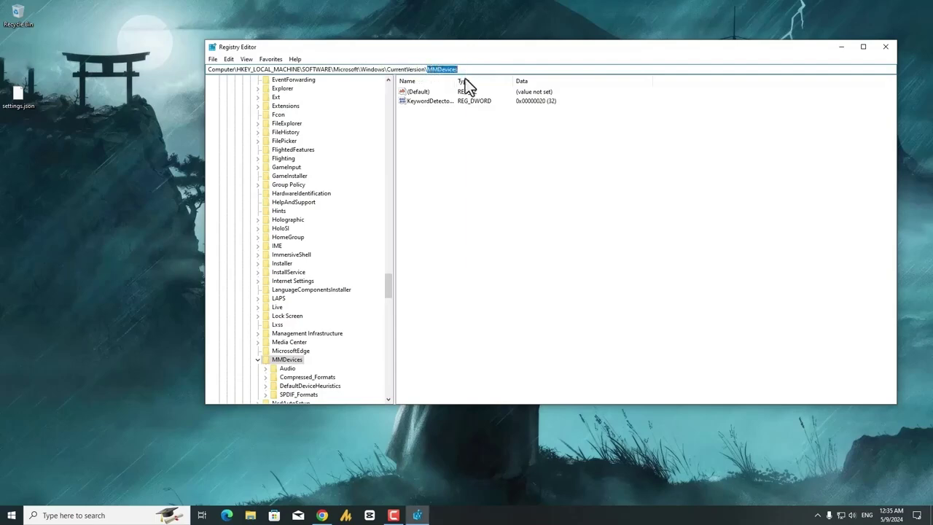
- Open the MMDevices key's Permissions and its Advanced security settings
{"action": "right_click", "coordinate": [295, 362]}
{"action": "left_click", "coordinate": [294, 363]}
{"action": "right_click", "coordinate": [296, 363]}
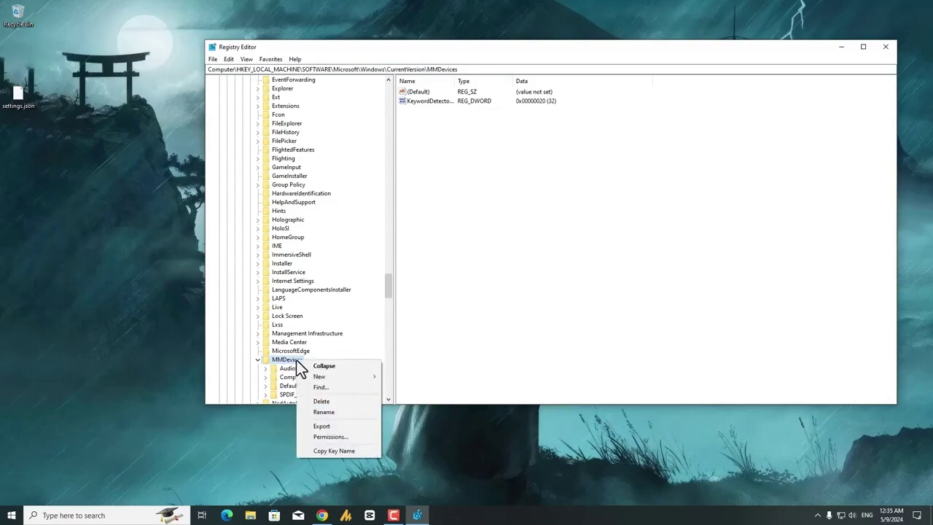
{"action": "left_click", "coordinate": [361, 437]}
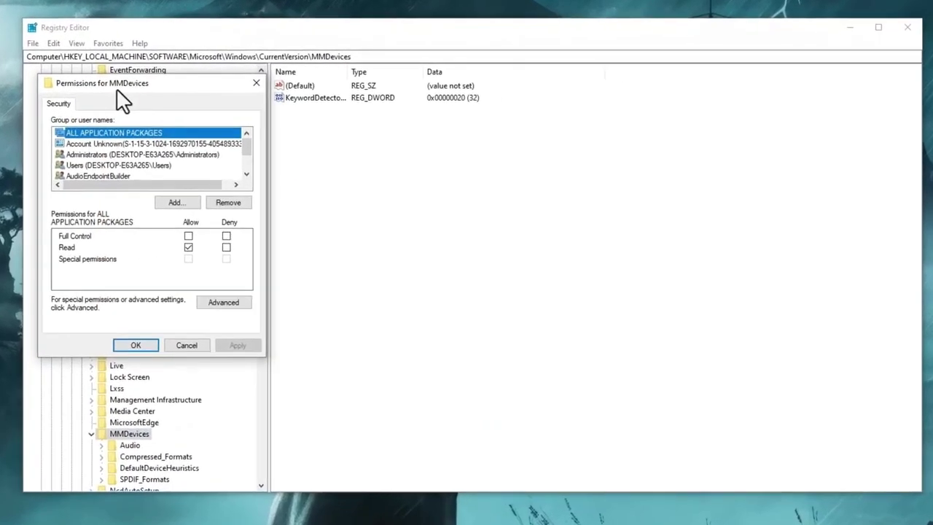
{"action": "left_click_drag", "start_coordinate": [166, 88], "coordinate": [290, 84]}
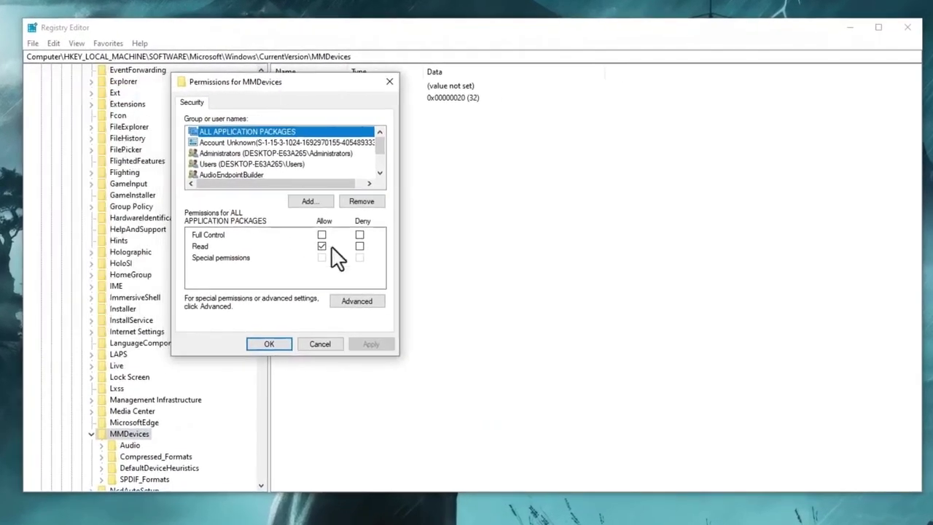
{"action": "left_click", "coordinate": [392, 288]}
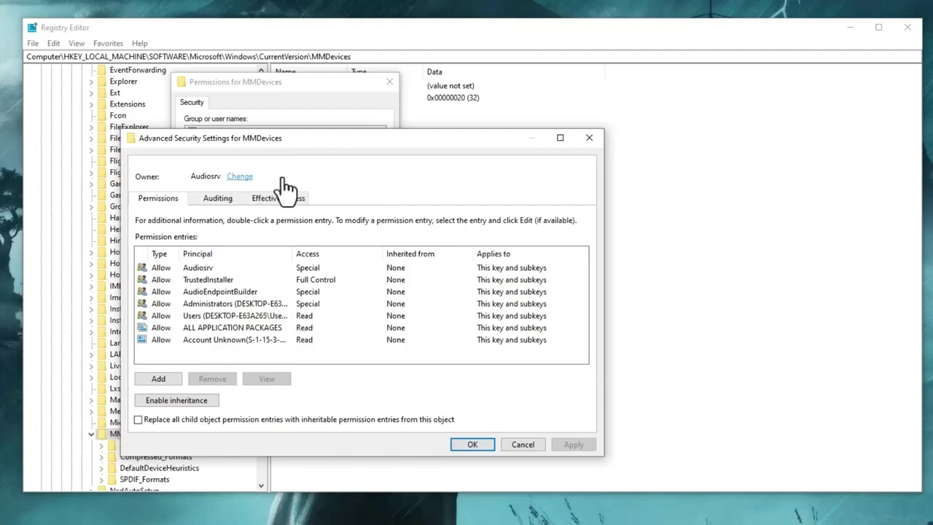
- Change the MMDevices key owner to Administrators, correcting the misspelled group name
{"action": "left_click", "coordinate": [240, 180]}
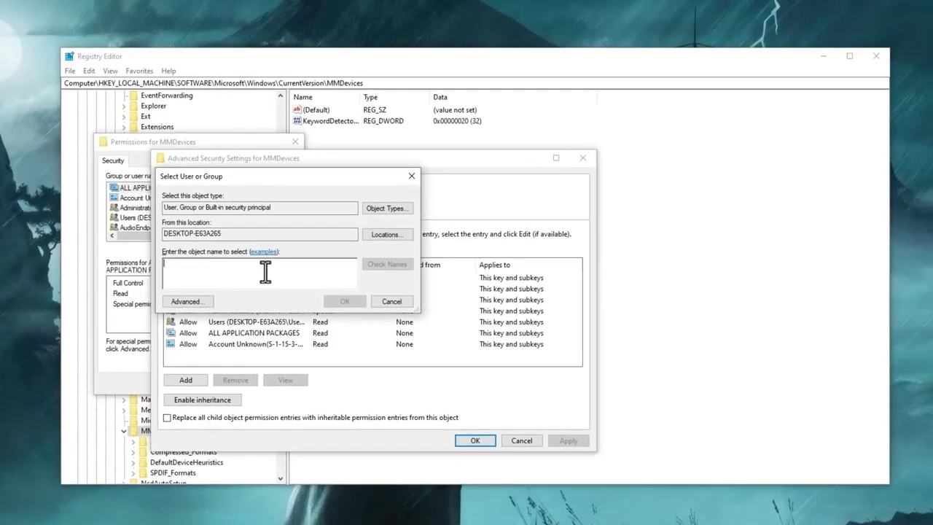
{"action": "type", "text": "Sy"}
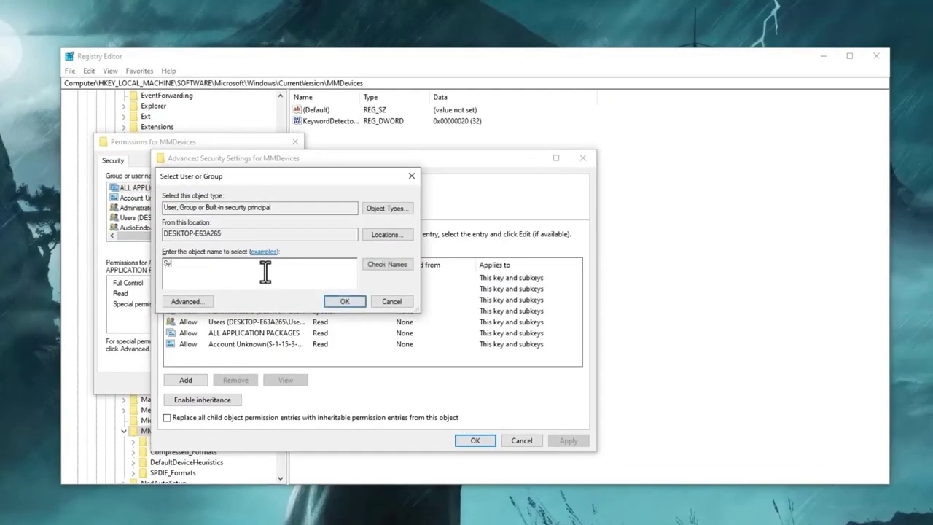
{"action": "key", "text": "BackSpace"}
{"action": "type", "text": "Administraotrs"}
{"action": "left_click", "coordinate": [383, 266]}
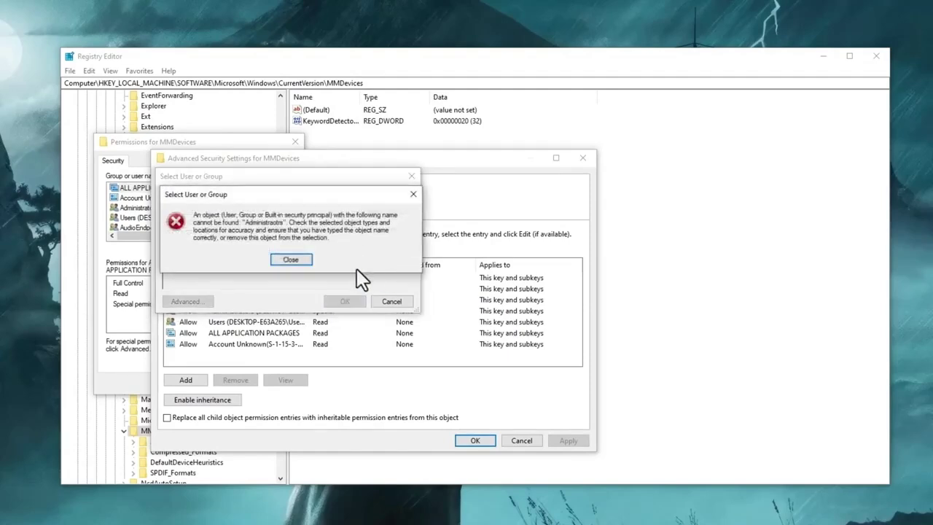
{"action": "left_click", "coordinate": [291, 261]}
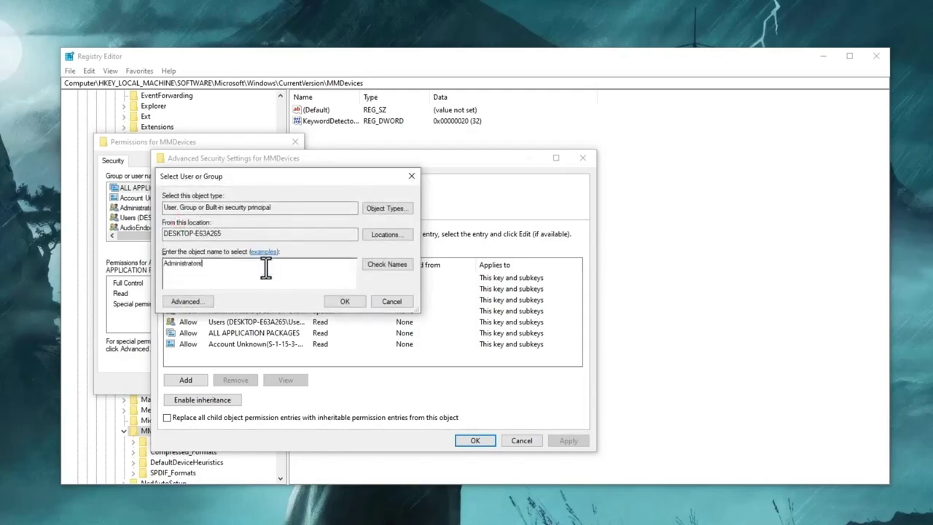
{"action": "left_click", "coordinate": [373, 264]}
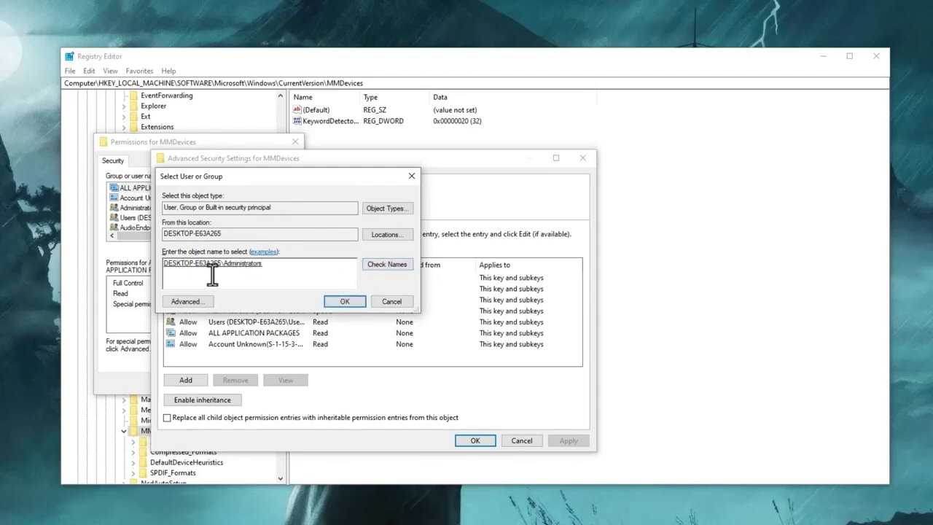
{"action": "left_click", "coordinate": [348, 301]}
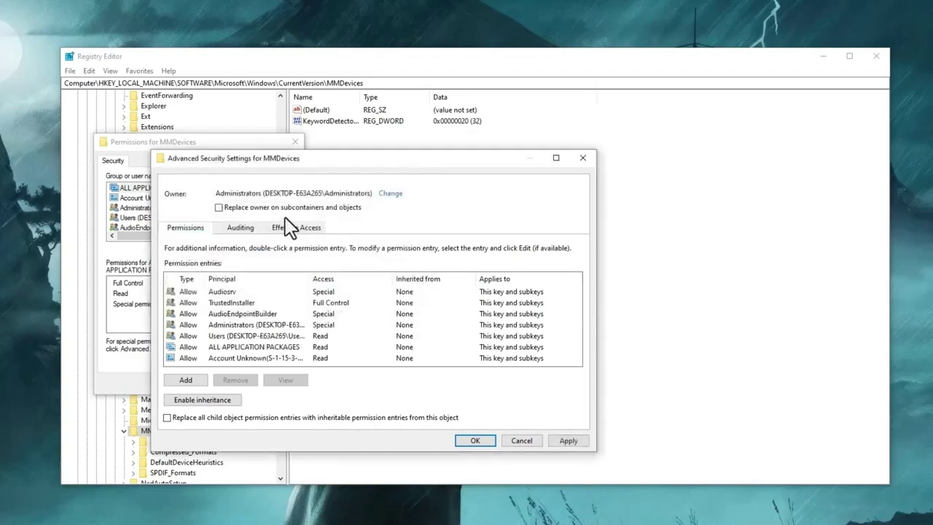
- Replace the owner on all subkeys, apply it, and reopen MMDevices Permissions
{"action": "left_click", "coordinate": [218, 207]}
{"action": "left_click", "coordinate": [569, 440]}
{"action": "left_click", "coordinate": [487, 440]}
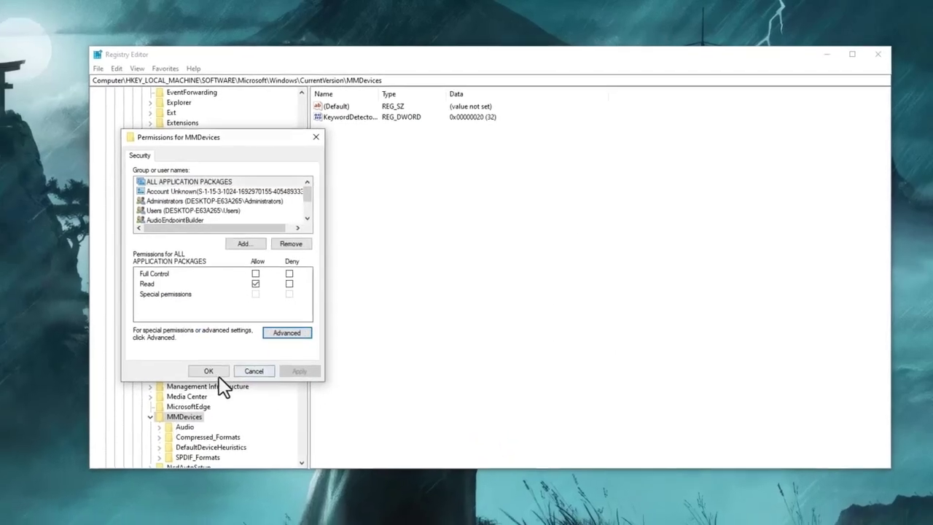
{"action": "left_click", "coordinate": [183, 383]}
{"action": "right_click", "coordinate": [160, 430]}
{"action": "left_click", "coordinate": [268, 478]}
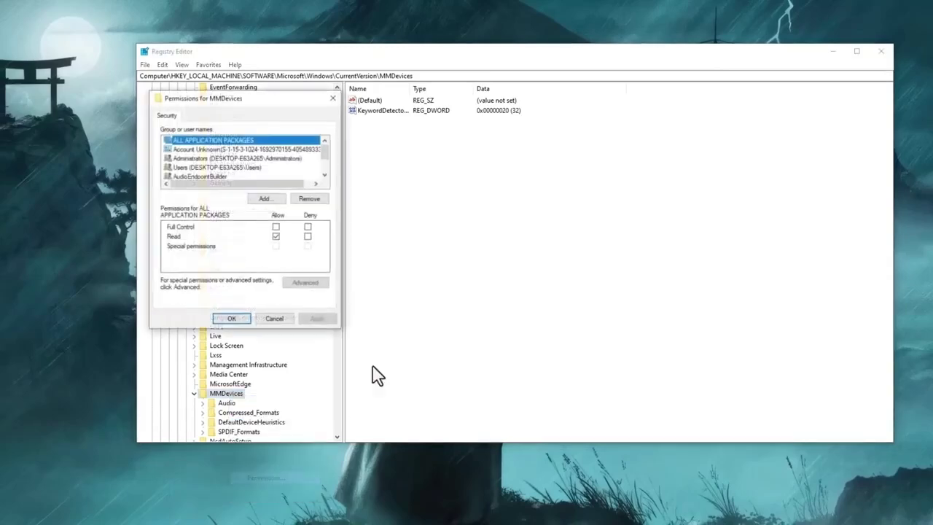
- Allow Full Control for ALL APPLICATION PACKAGES and Administrators on MMDevices
{"action": "left_click", "coordinate": [275, 226]}
{"action": "left_click", "coordinate": [309, 319]}
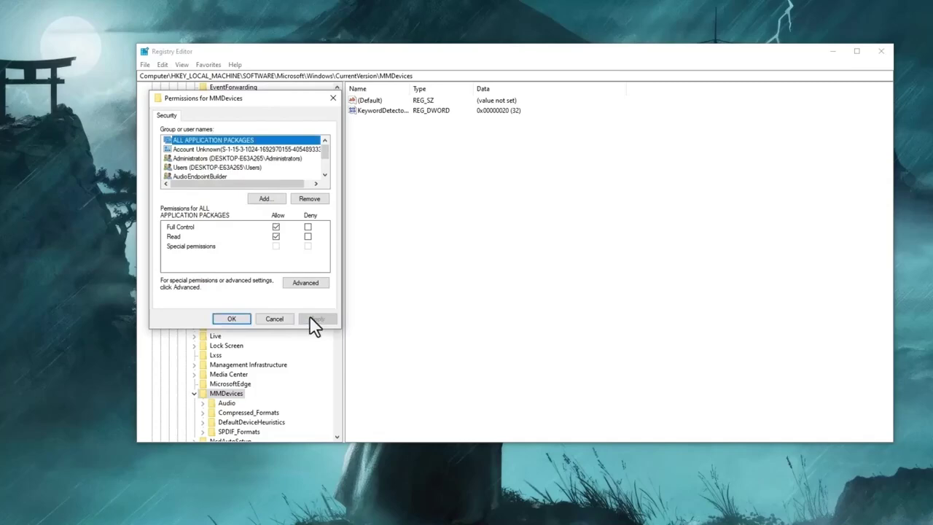
{"action": "left_click", "coordinate": [276, 226]}
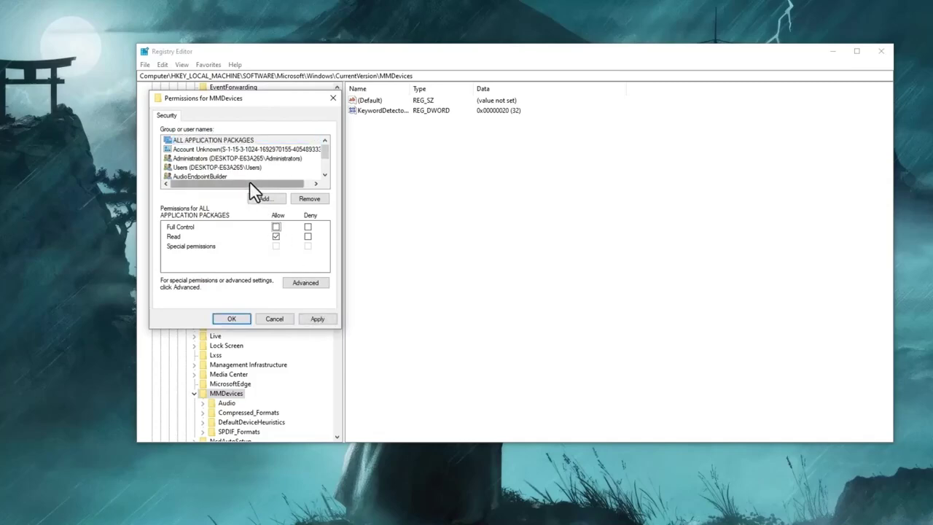
{"action": "left_click", "coordinate": [243, 158]}
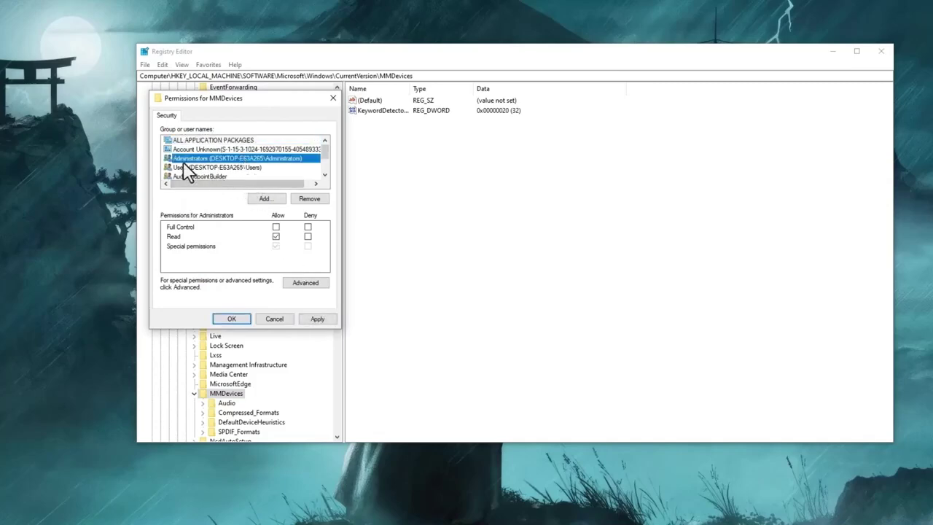
{"action": "left_click", "coordinate": [201, 142]}
{"action": "left_click", "coordinate": [276, 226]}
{"action": "left_click", "coordinate": [232, 150]}
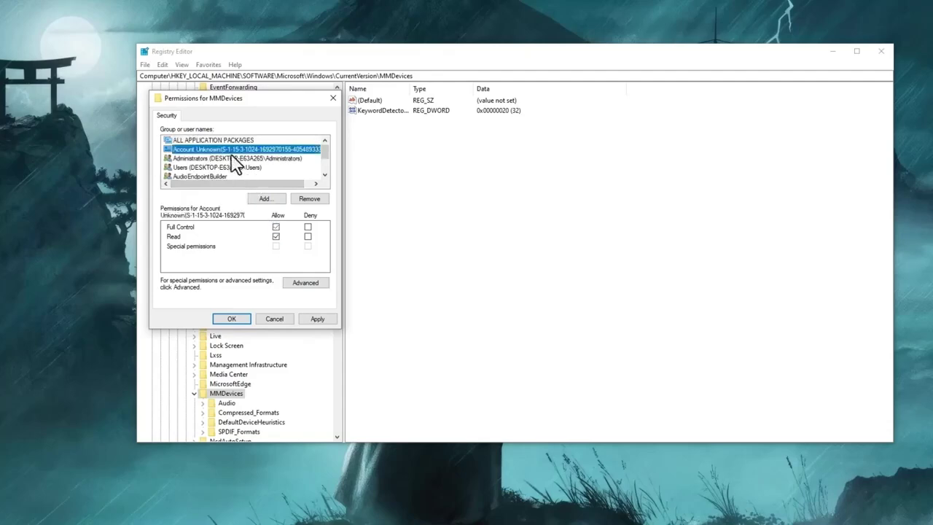
{"action": "left_click", "coordinate": [243, 159]}
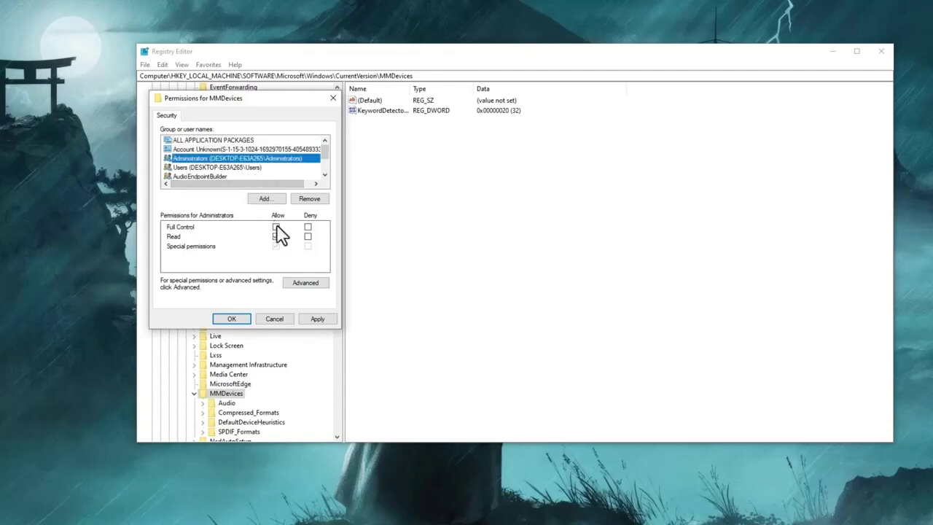
{"action": "left_click", "coordinate": [276, 228]}
- Allow Full Control for Users, review the service accounts, apply, and close Permissions
{"action": "left_click", "coordinate": [233, 168]}
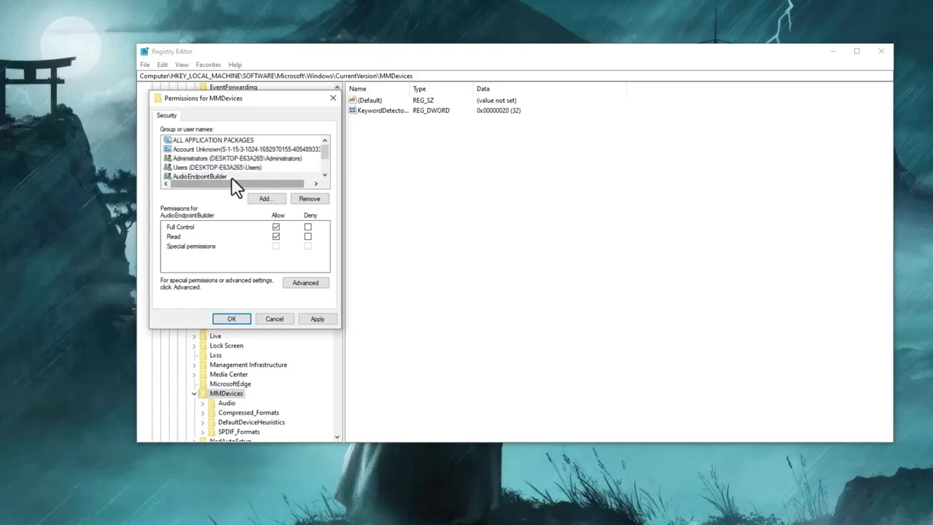
{"action": "left_click", "coordinate": [231, 177]}
{"action": "left_click", "coordinate": [276, 226]}
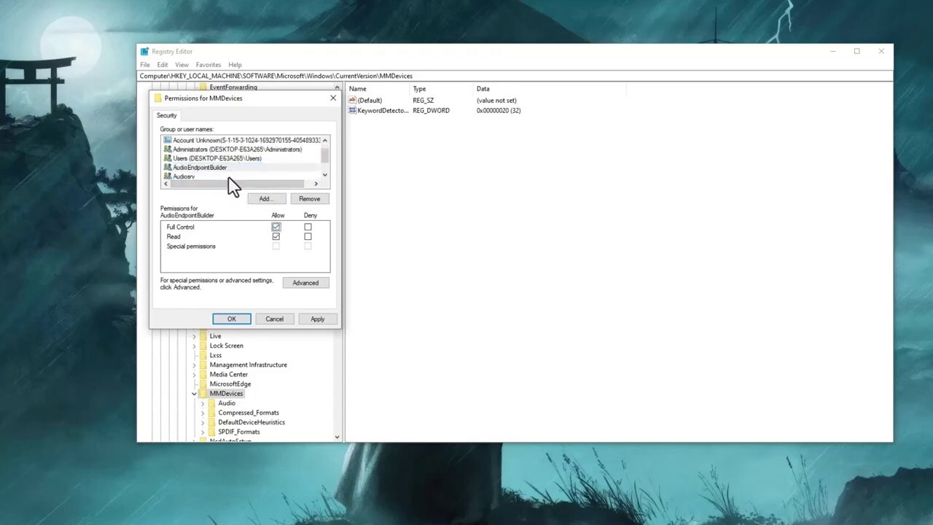
{"action": "left_click", "coordinate": [228, 177]}
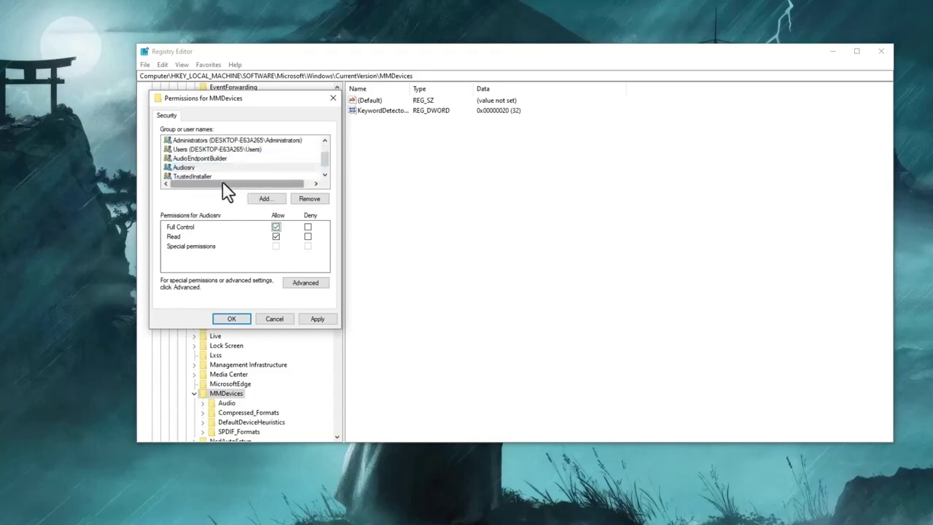
{"action": "left_click", "coordinate": [218, 177]}
{"action": "left_click", "coordinate": [318, 319]}
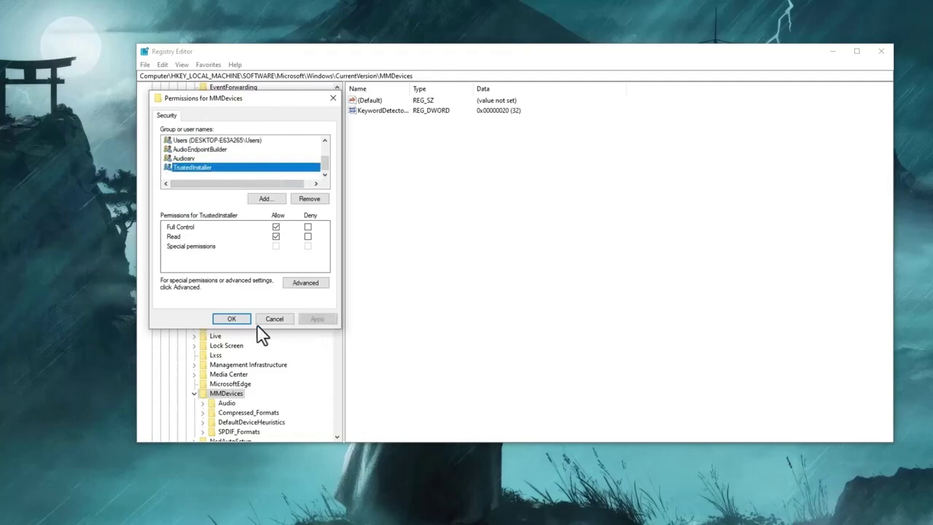
{"action": "left_click", "coordinate": [231, 318]}
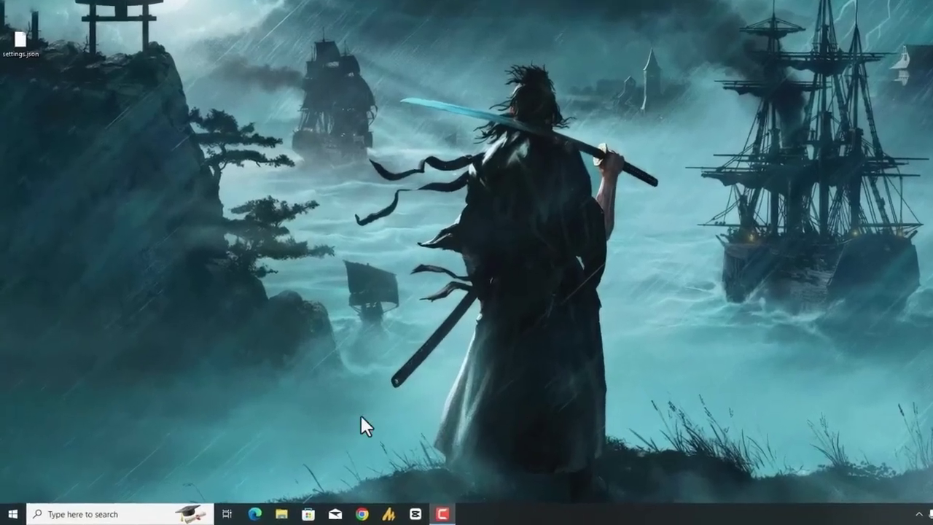
- Launch Services via a 'serv' search and select the Windows Audio service
{"action": "key", "text": "super"}
{"action": "type", "text": "serv"}
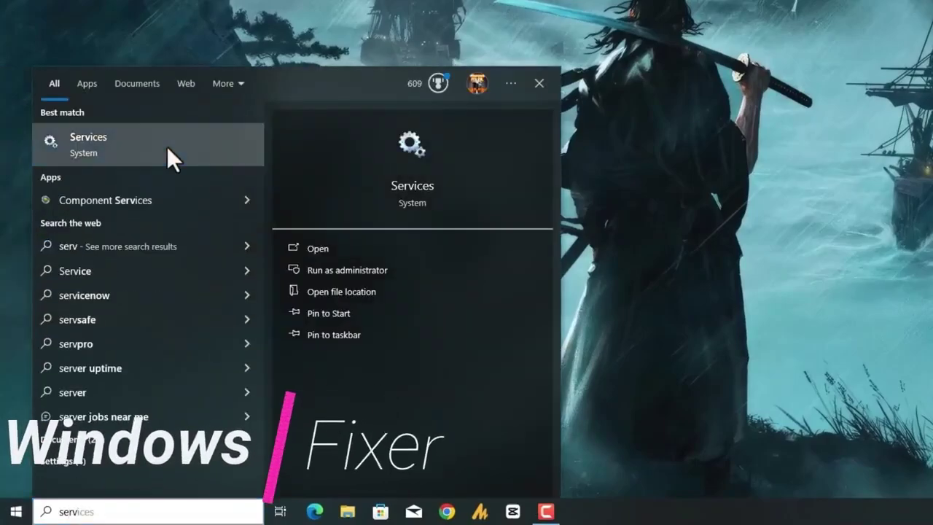
{"action": "left_click", "coordinate": [167, 148]}
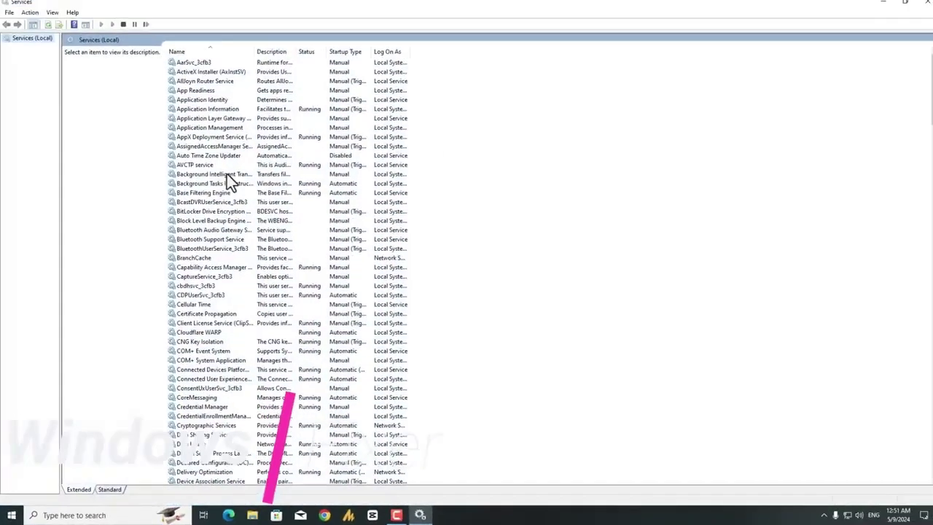
{"action": "left_click", "coordinate": [215, 136]}
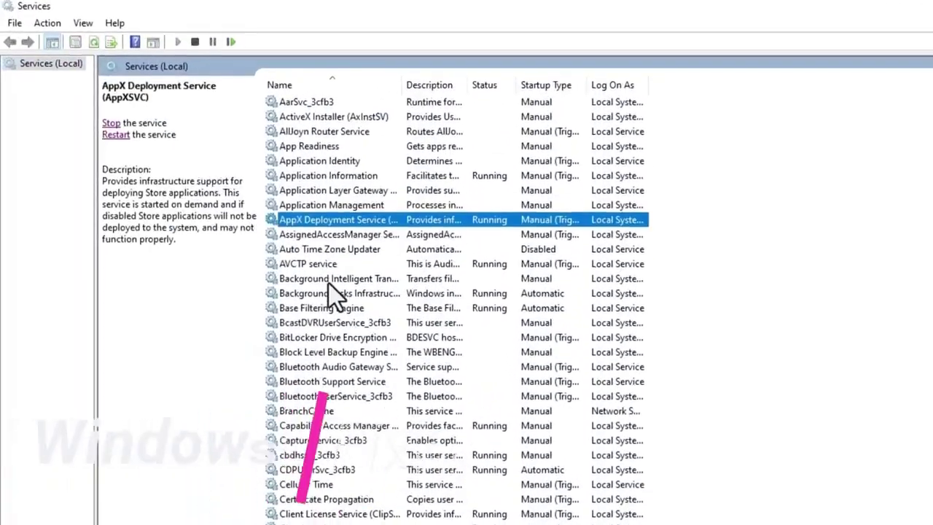
{"action": "key", "text": "w"}
{"action": "key", "text": "Down"}
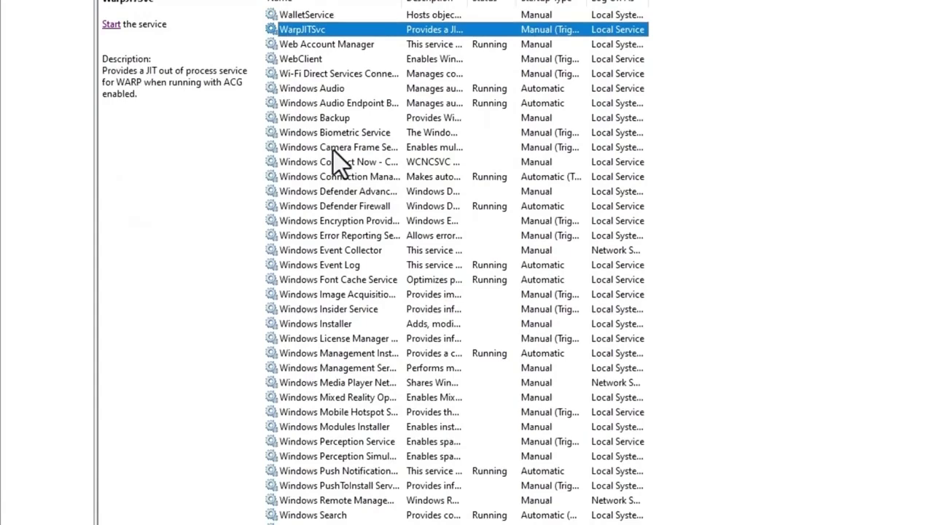
{"action": "key", "text": "Down"}
{"action": "key", "text": "Down"}
{"action": "left_click", "coordinate": [315, 154]}
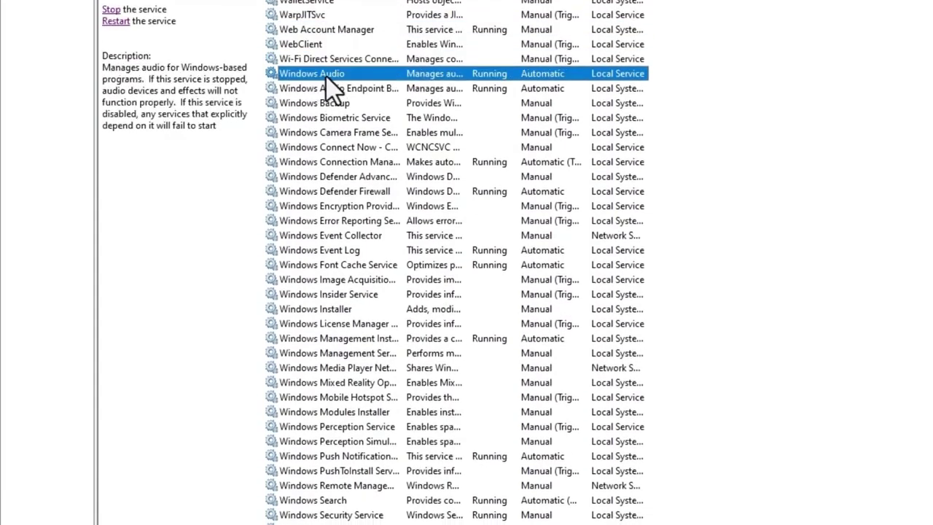
- Open Windows Audio Properties on the Log On tab and browse for an account
{"action": "double_click", "coordinate": [326, 75]}
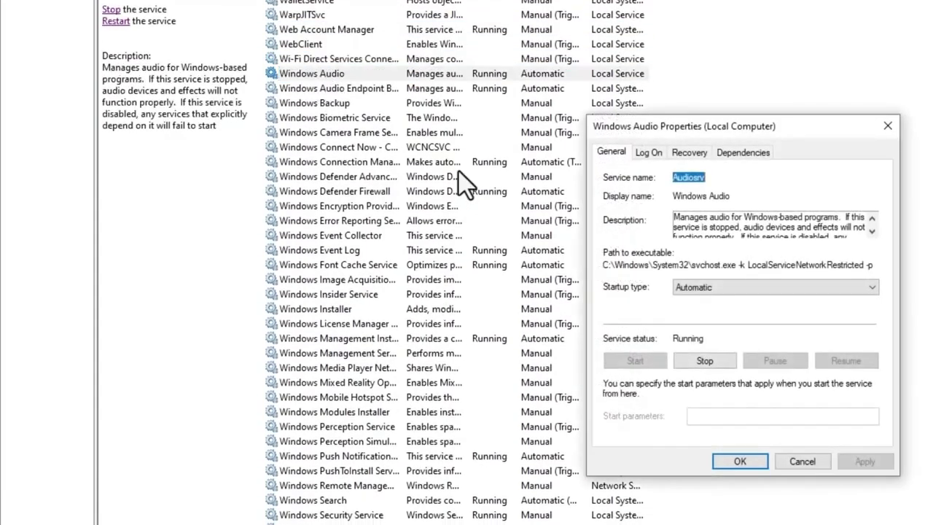
{"action": "left_click", "coordinate": [648, 153]}
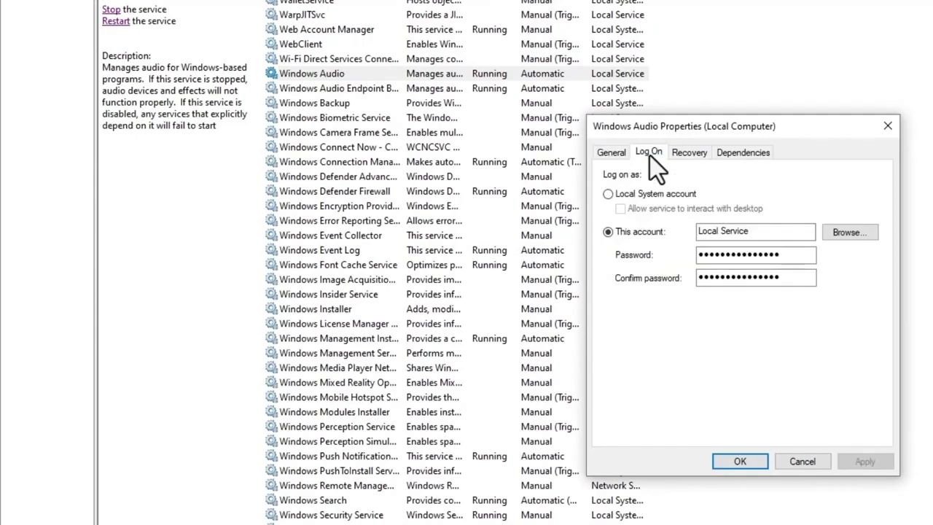
{"action": "left_click", "coordinate": [860, 238]}
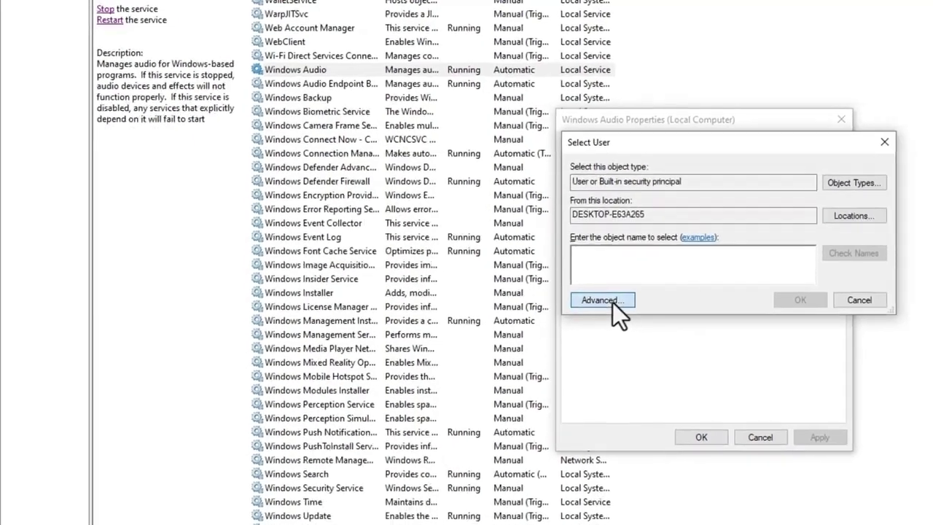
- Run an advanced Find Now search listing all local accounts and widen the name column
{"action": "left_click", "coordinate": [609, 301]}
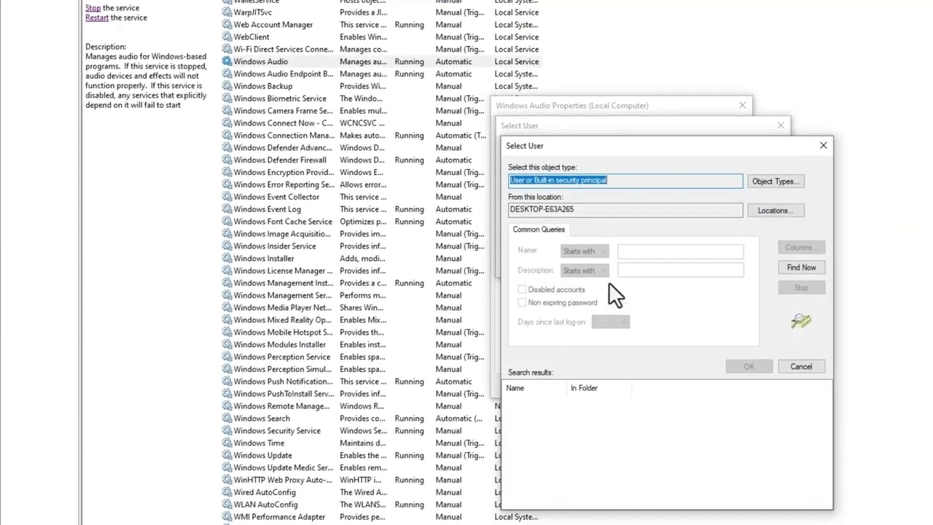
{"action": "left_click", "coordinate": [798, 272]}
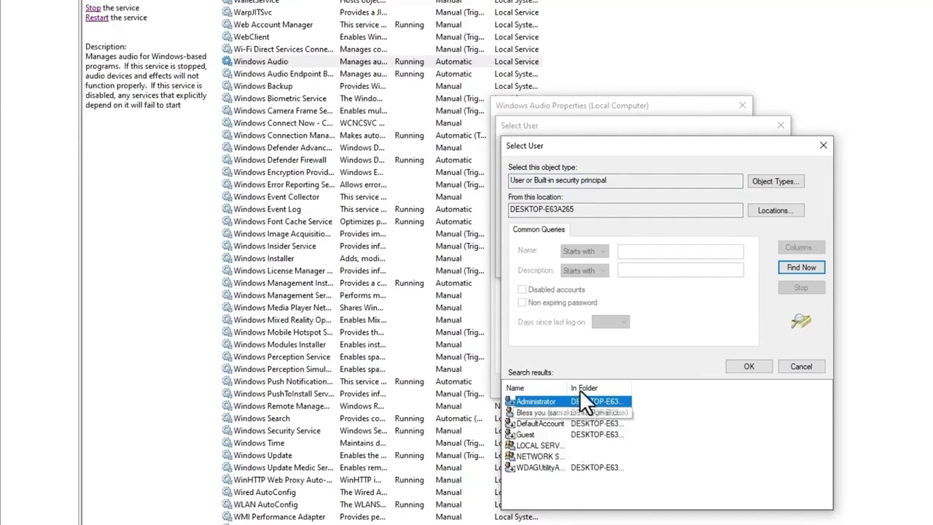
{"action": "left_click_drag", "start_coordinate": [568, 386], "coordinate": [649, 387]}
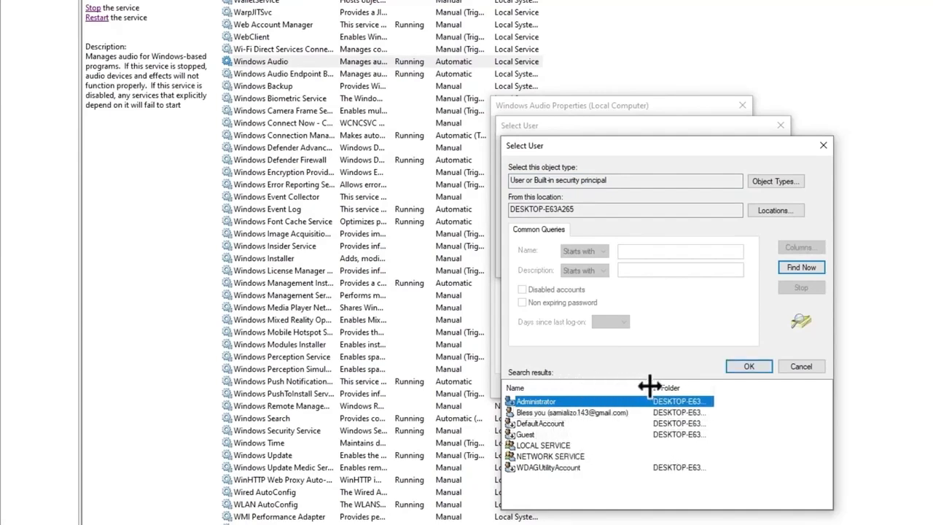
{"action": "left_click", "coordinate": [561, 413]}
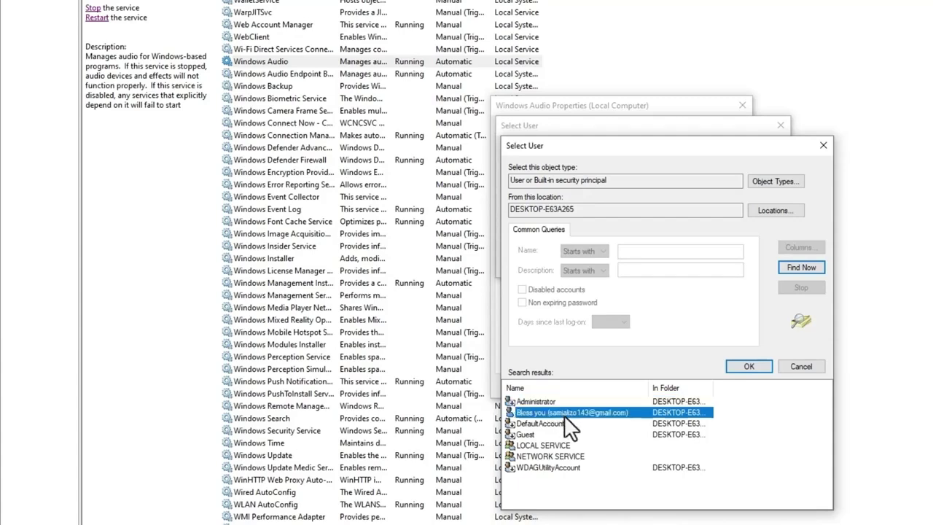
{"action": "left_click", "coordinate": [564, 423]}
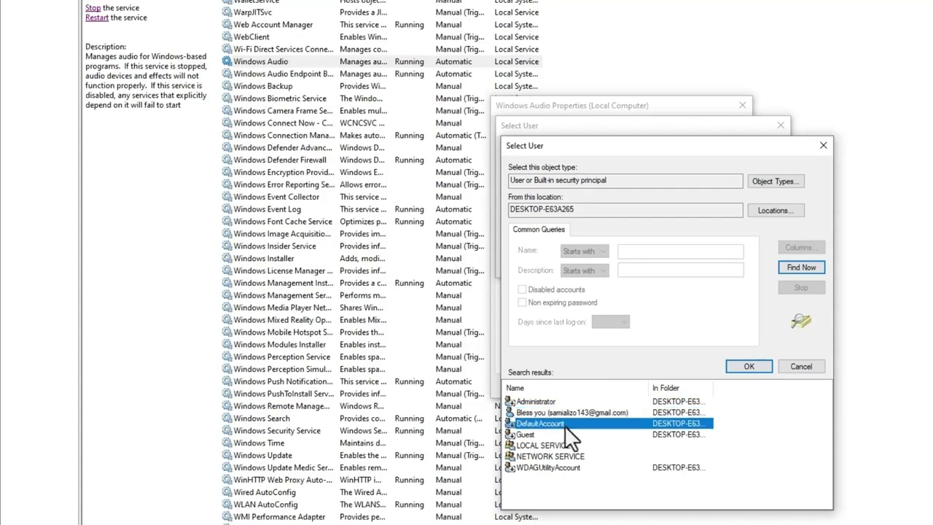
{"action": "left_click", "coordinate": [568, 434]}
{"action": "left_click", "coordinate": [573, 444]}
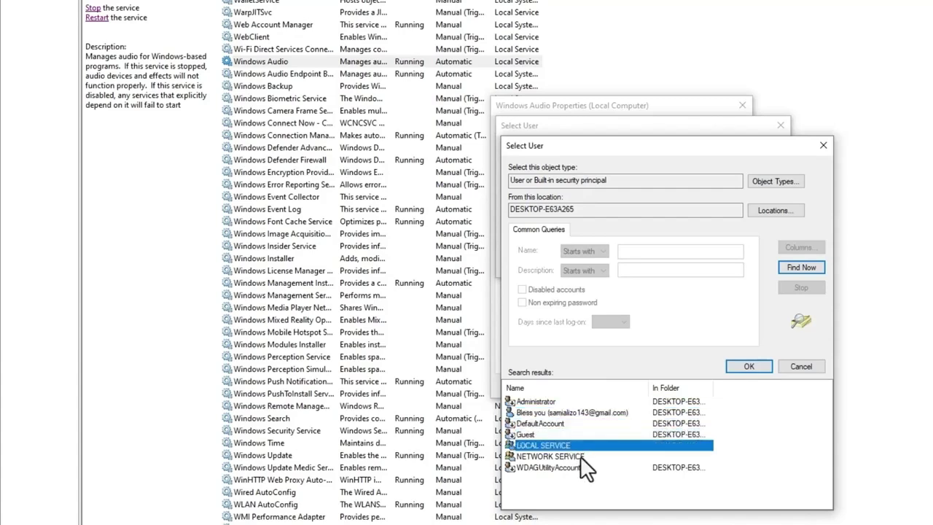
{"action": "left_click", "coordinate": [580, 455]}
{"action": "left_click", "coordinate": [583, 467]}
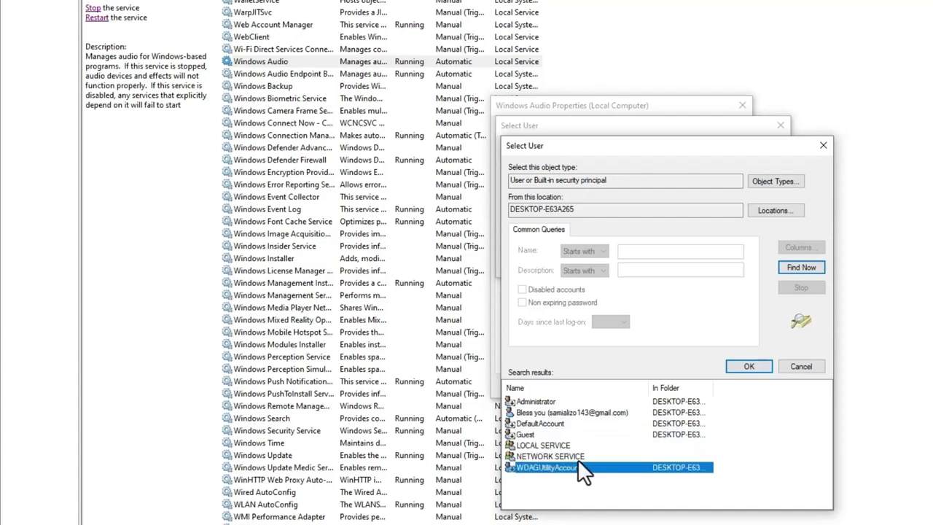
- Pick LOCAL SERVICE from the search results and confirm it
{"action": "left_click", "coordinate": [570, 444]}
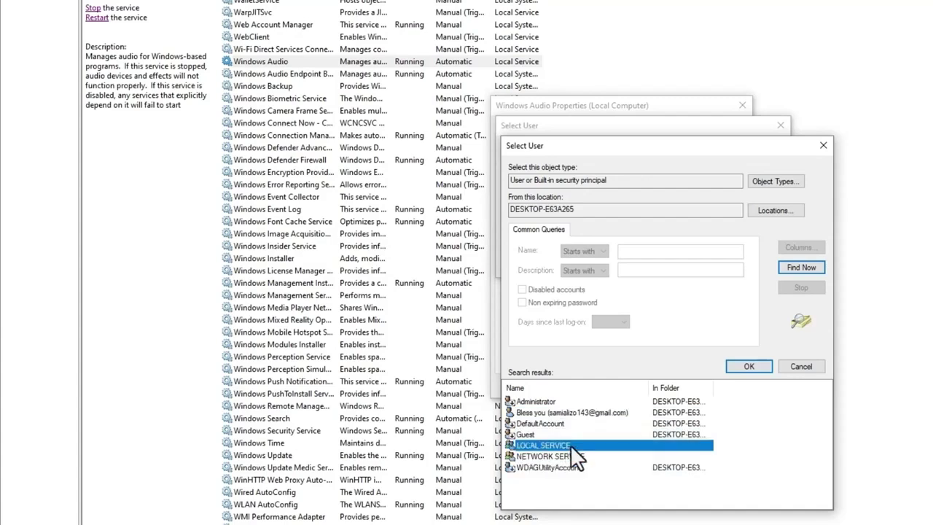
{"action": "left_click", "coordinate": [561, 412]}
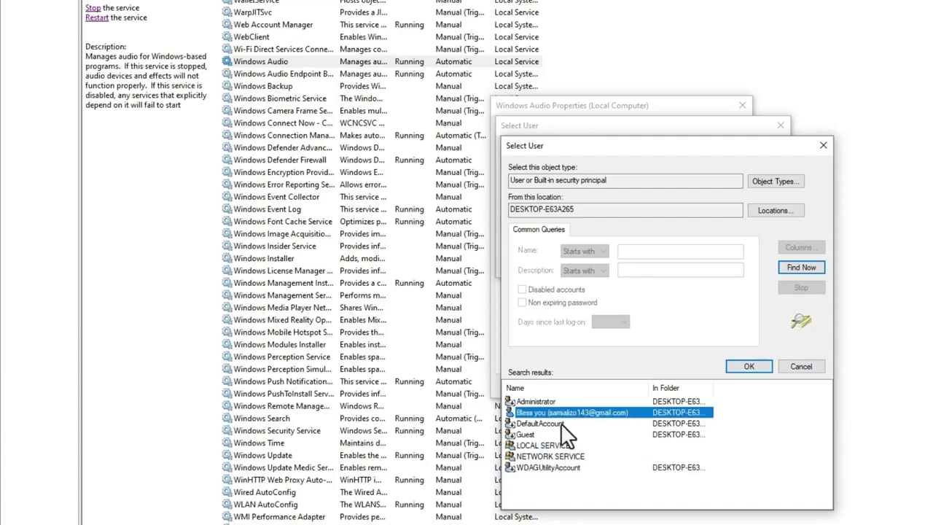
{"action": "left_click", "coordinate": [562, 422]}
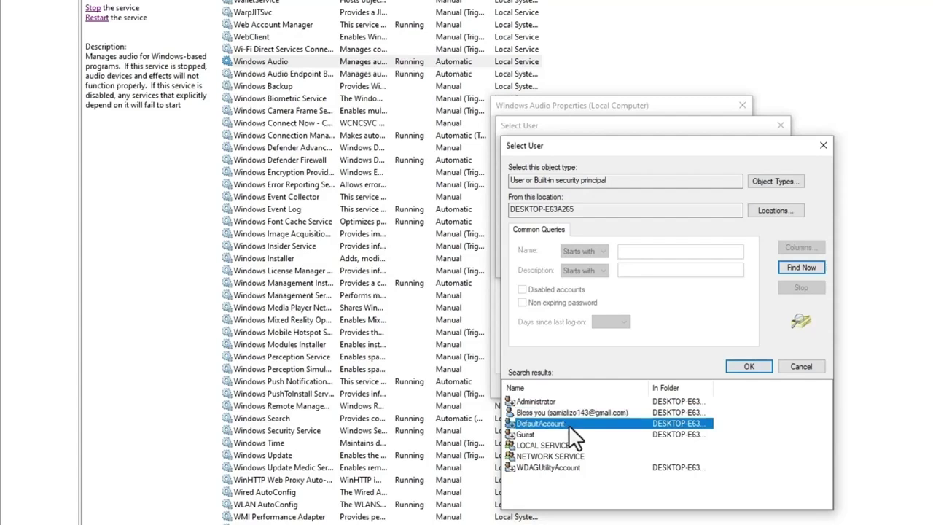
{"action": "left_click", "coordinate": [580, 445]}
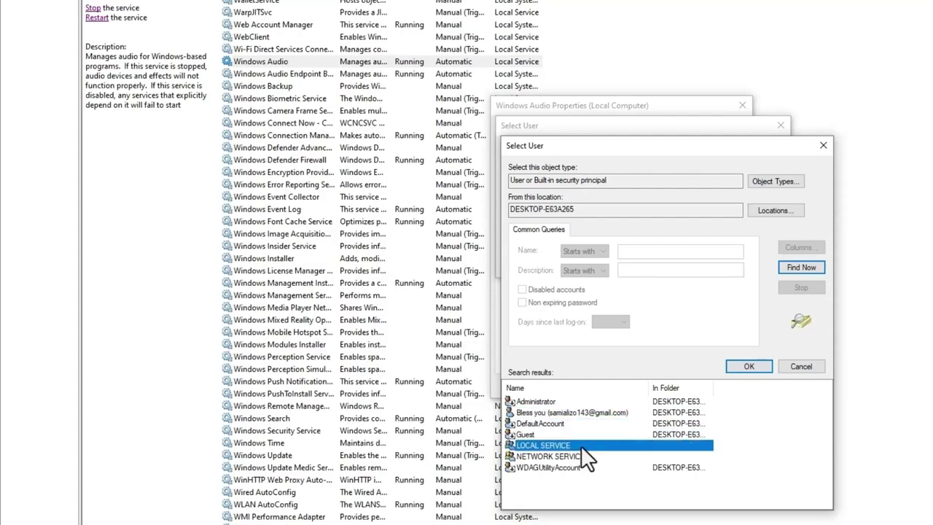
{"action": "left_click", "coordinate": [737, 367]}
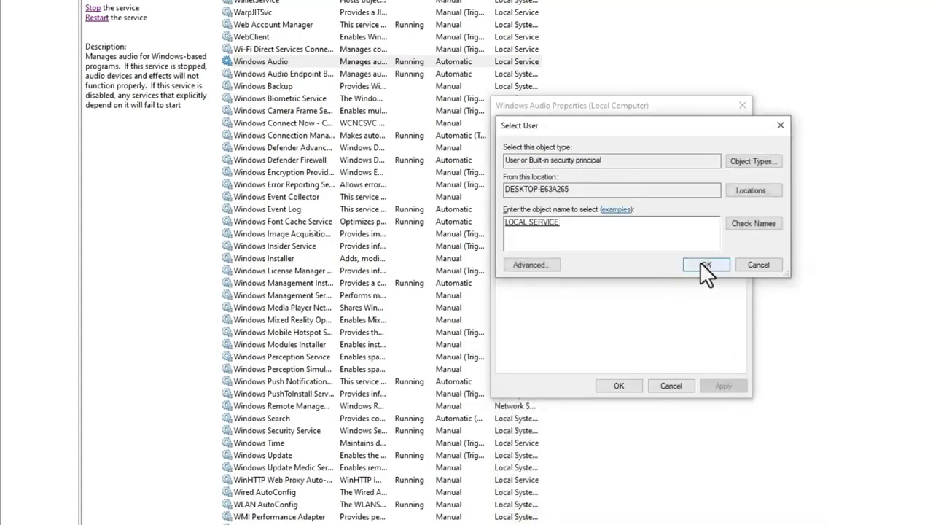
- Accept LOCAL SERVICE and clear the old password and confirmation fields
{"action": "left_click", "coordinate": [701, 264]}
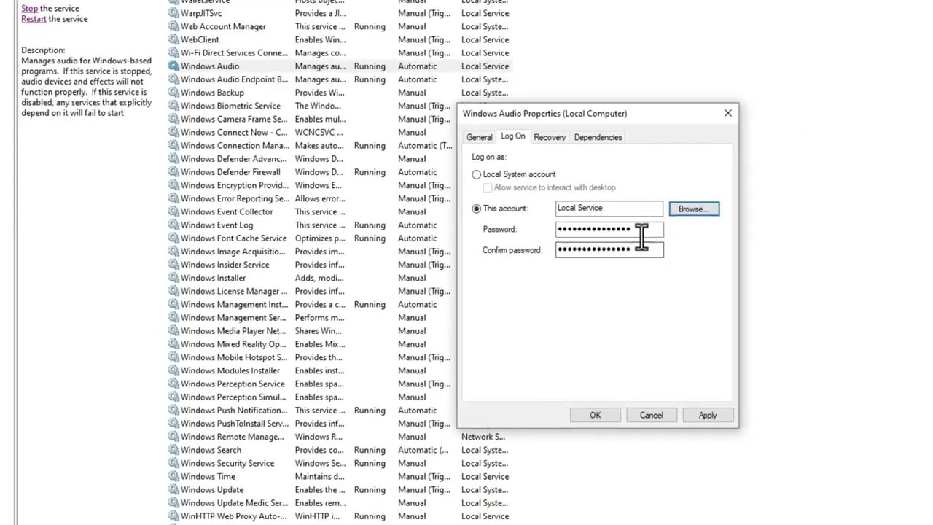
{"action": "double_click", "coordinate": [660, 212]}
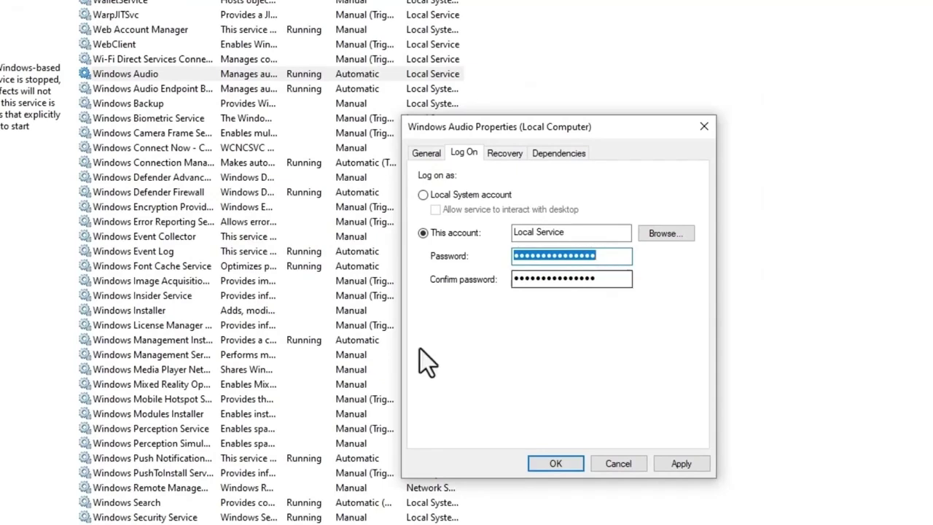
{"action": "key", "text": "BackSpace"}
{"action": "left_click", "coordinate": [608, 279]}
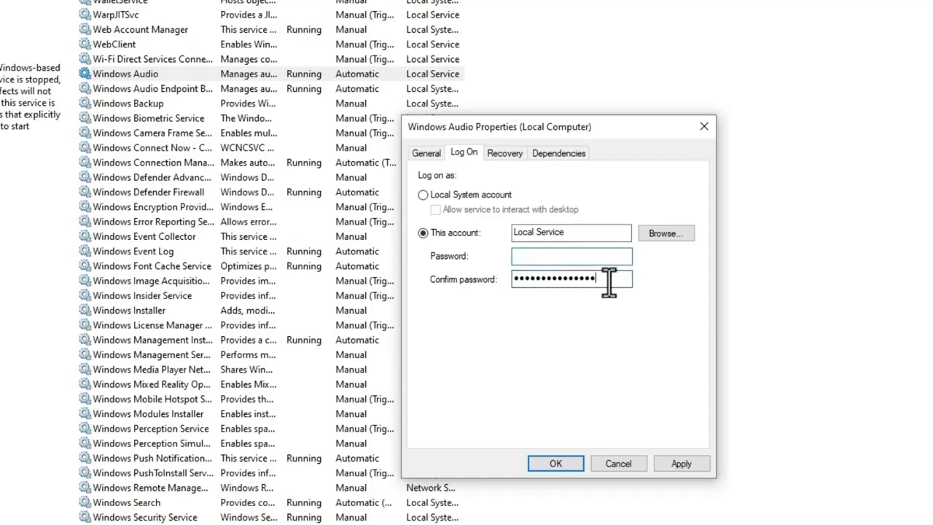
{"action": "key", "text": "BackSpace"}
{"action": "key", "text": "BackSpace"}
{"action": "key", "text": "BackSpace"}
{"action": "key", "text": "BackSpace"}
{"action": "key", "text": "BackSpace"}
{"action": "key", "text": "BackSpace"}
{"action": "key", "text": "BackSpace"}
{"action": "key", "text": "BackSpace"}
{"action": "key", "text": "BackSpace"}
{"action": "key", "text": "BackSpace"}
{"action": "key", "text": "BackSpace"}
{"action": "key", "text": "BackSpace"}
{"action": "key", "text": "BackSpace"}
{"action": "key", "text": "BackSpace"}
{"action": "key", "text": "BackSpace"}
- Enter the new log-on password, apply it, and acknowledge the restart notice
{"action": "left_click", "coordinate": [572, 257]}
{"action": "type", "text": "12345678"}
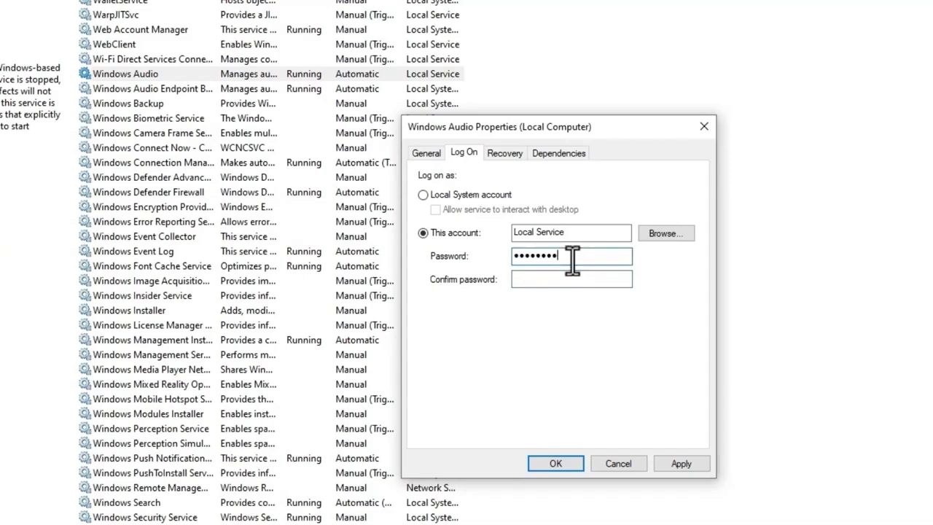
{"action": "type", "text": "9"}
{"action": "key", "text": "Tab"}
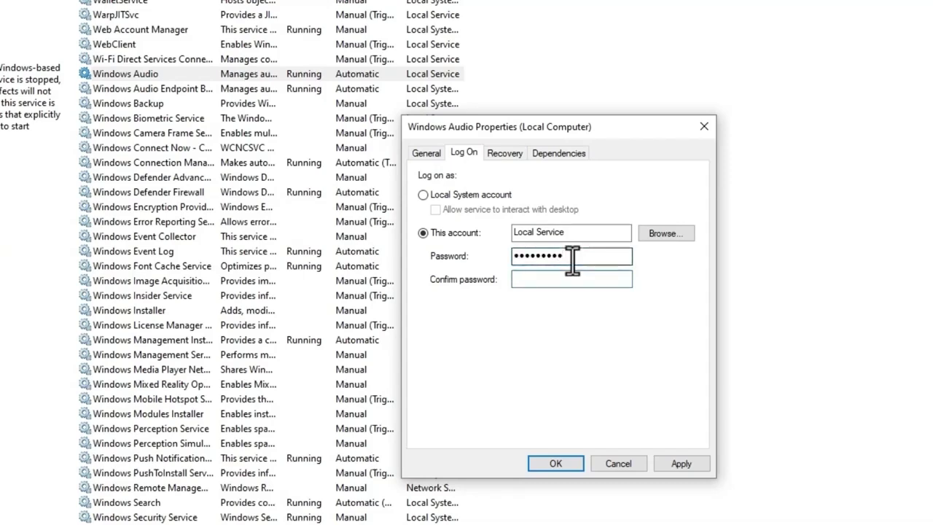
{"action": "type", "text": "123456789"}
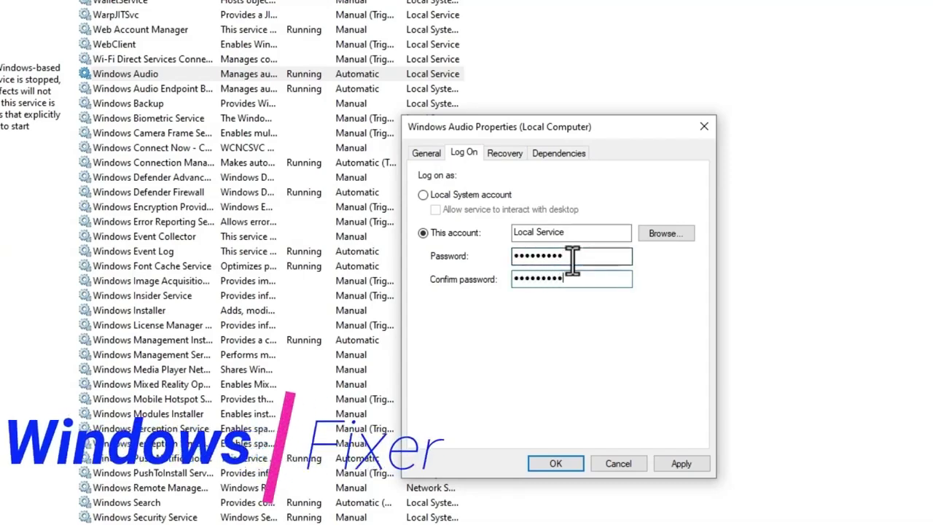
{"action": "left_click", "coordinate": [689, 467]}
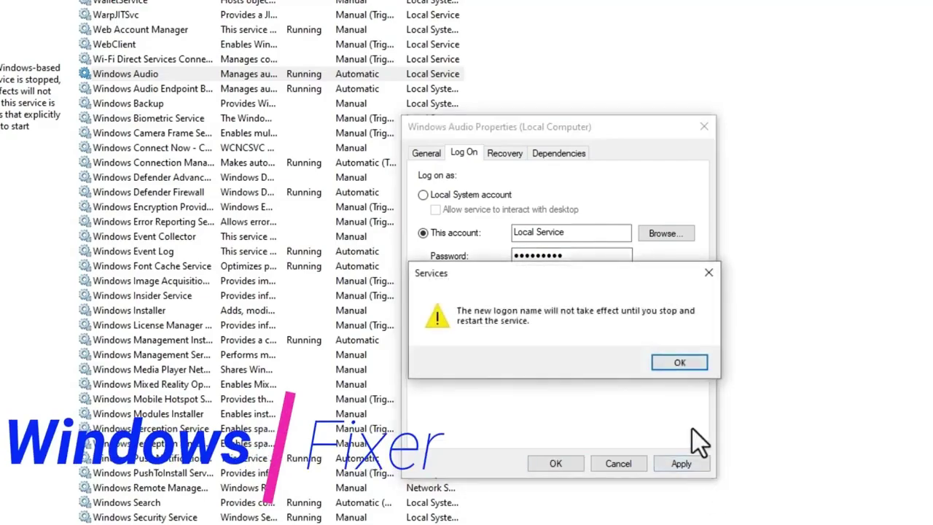
{"action": "left_click", "coordinate": [679, 363]}
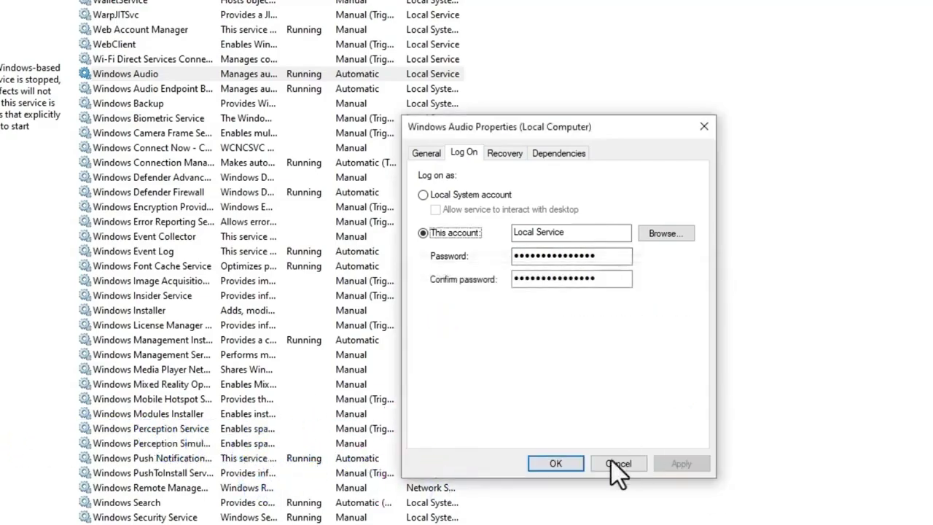
- Save and close the Windows Audio properties, leaving the service running under Local Service
{"action": "left_click", "coordinate": [555, 459]}
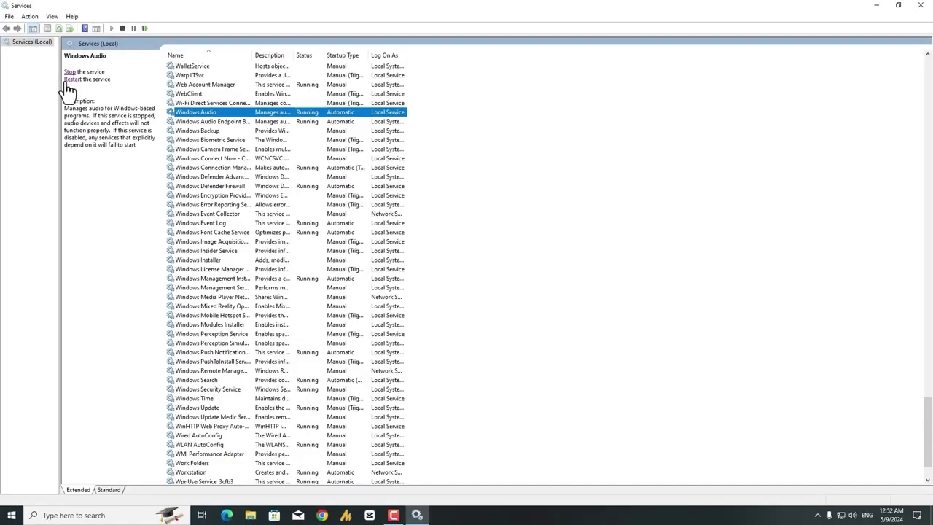